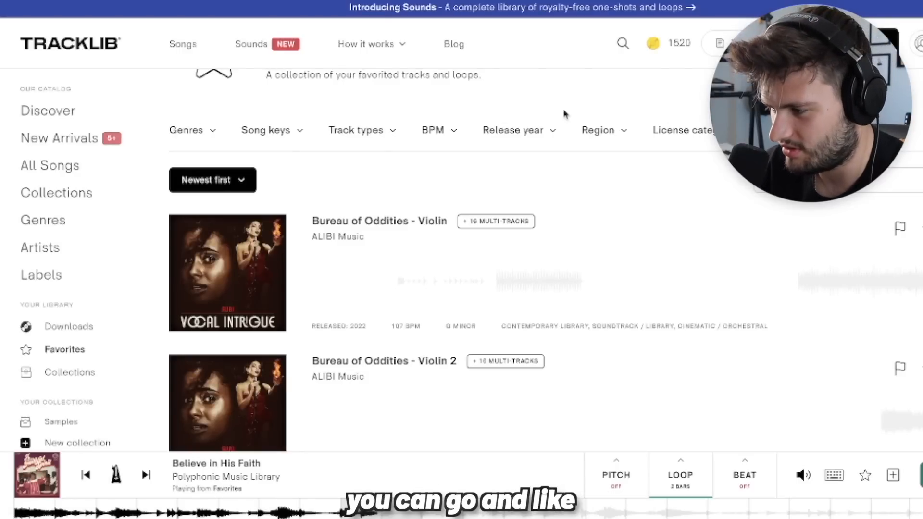
- Filter Tracklib's full song catalogue to the Soundtrack / Library genres Cinematic / Orchestral, Bollywood, Vintage and Soundtrack
{"action": "left_click", "coordinate": [46, 168]}
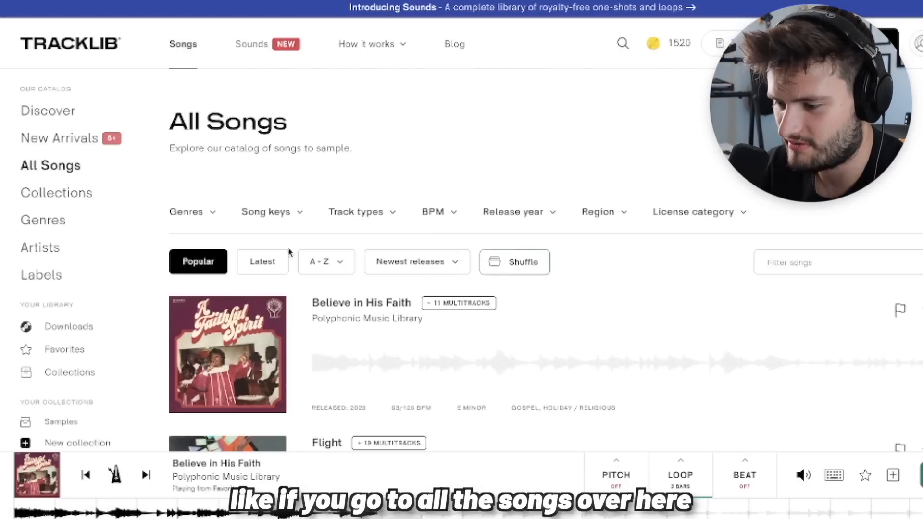
{"action": "scroll", "coordinate": [202, 176], "scroll_direction": "down", "scroll_amount": 1}
{"action": "left_click", "coordinate": [202, 185]}
{"action": "scroll", "coordinate": [161, 320], "scroll_direction": "down", "scroll_amount": 6}
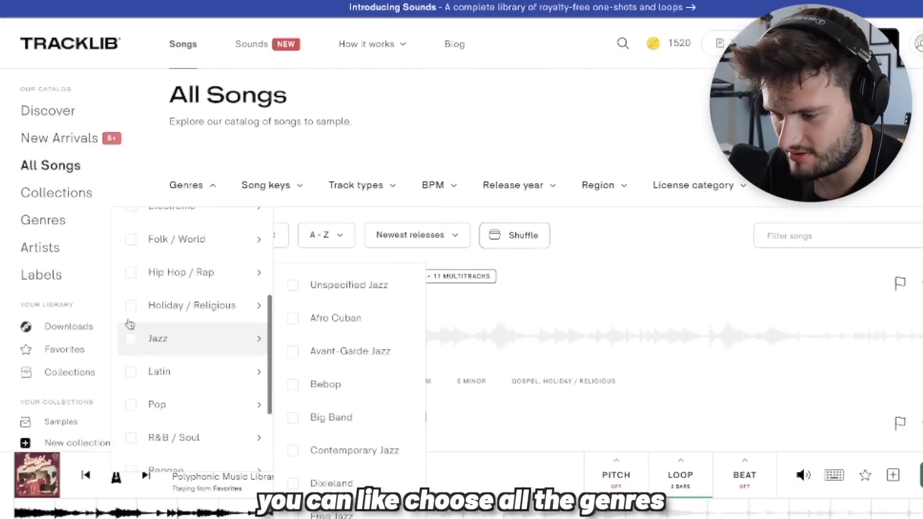
{"action": "mouse_move", "coordinate": [131, 419]}
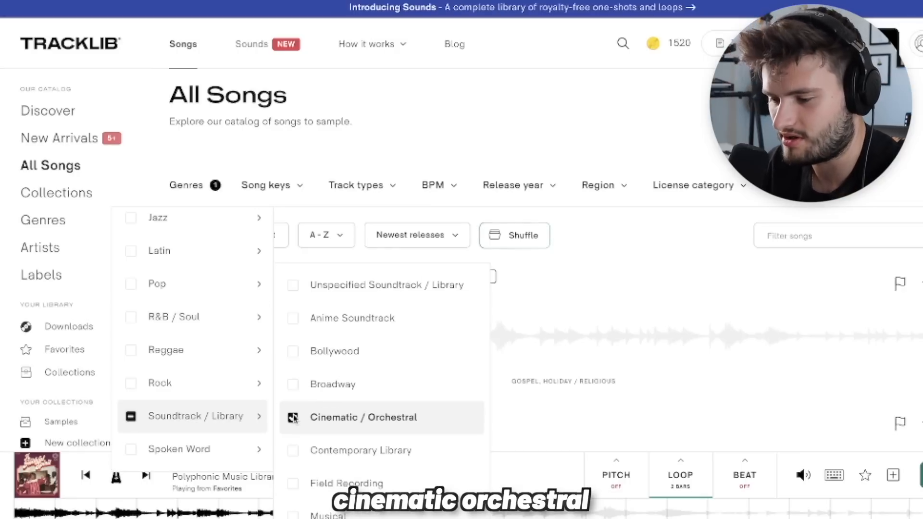
{"action": "scroll", "coordinate": [292, 356], "scroll_direction": "down", "scroll_amount": 3}
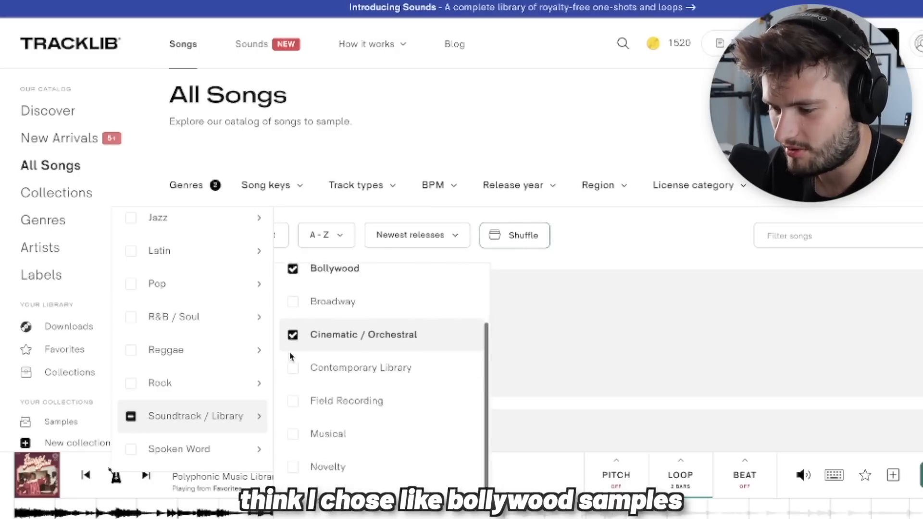
{"action": "left_click", "coordinate": [290, 473]}
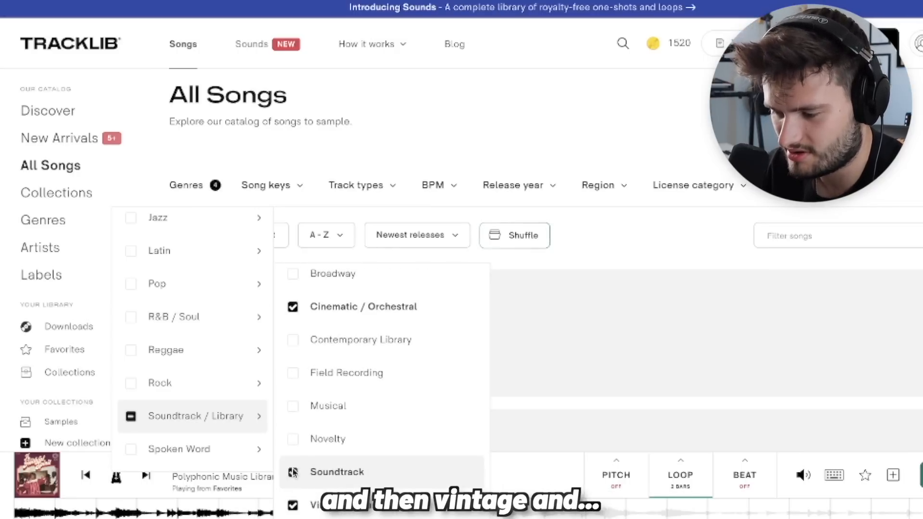
- Preview several sections of the song Day After in the filtered results, including around 0:38, and stop playback
{"action": "mouse_move", "coordinate": [356, 71]}
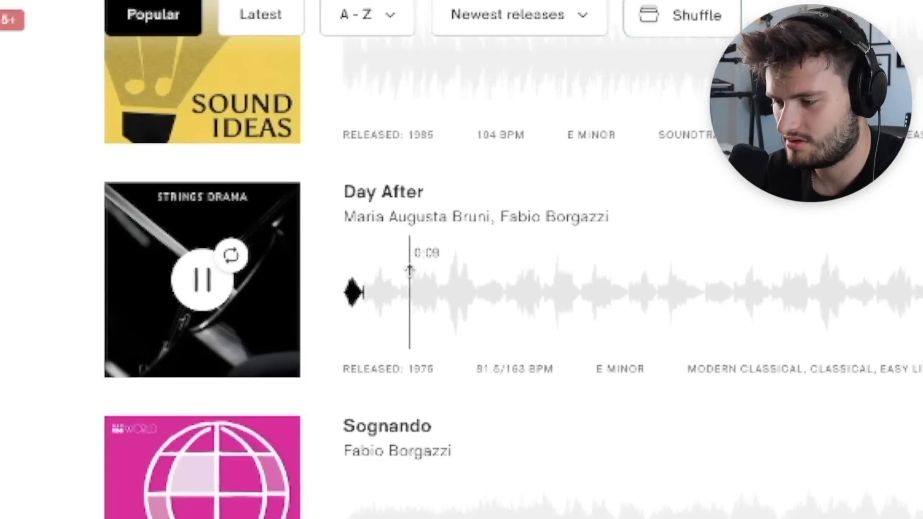
{"action": "left_click", "coordinate": [443, 282]}
{"action": "left_click", "coordinate": [602, 285]}
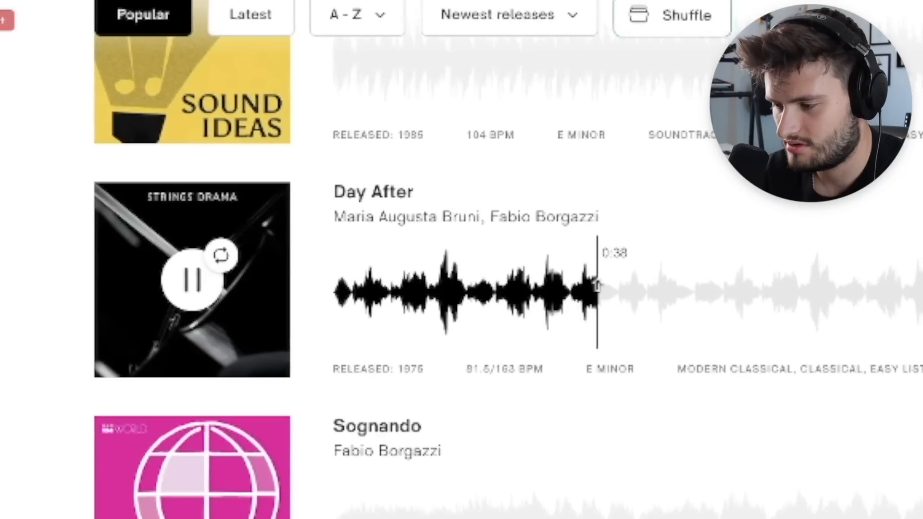
{"action": "left_click", "coordinate": [839, 288]}
{"action": "left_click", "coordinate": [193, 280]}
{"action": "scroll", "coordinate": [185, 299], "scroll_direction": "down", "scroll_amount": 4}
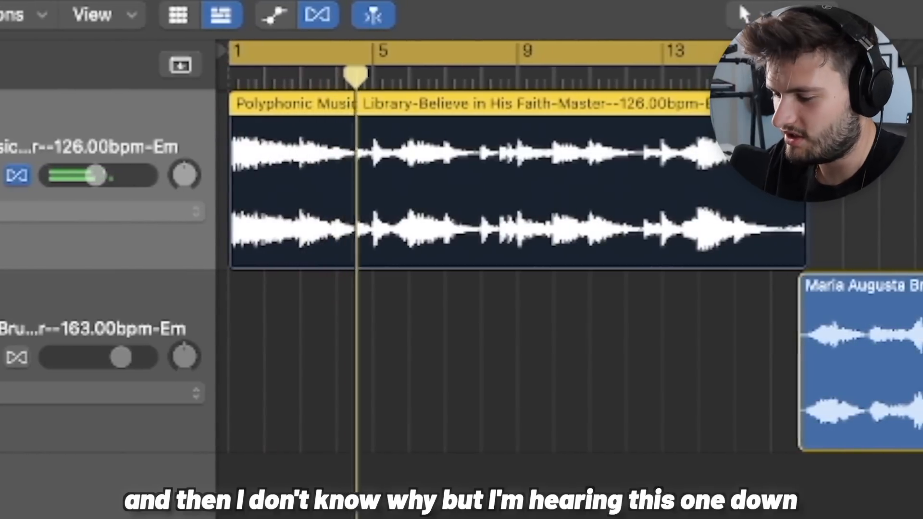
- In Logic Pro, lower the Believe in His Faith track slightly and move its regions from bar 17 onward to a separate track
{"action": "key", "text": "Return"}
{"action": "mouse_move", "coordinate": [97, 175]}
{"action": "left_mouse_down"}
{"action": "mouse_move", "coordinate": [115, 176]}
{"action": "mouse_move", "coordinate": [93, 175]}
{"action": "left_mouse_up"}
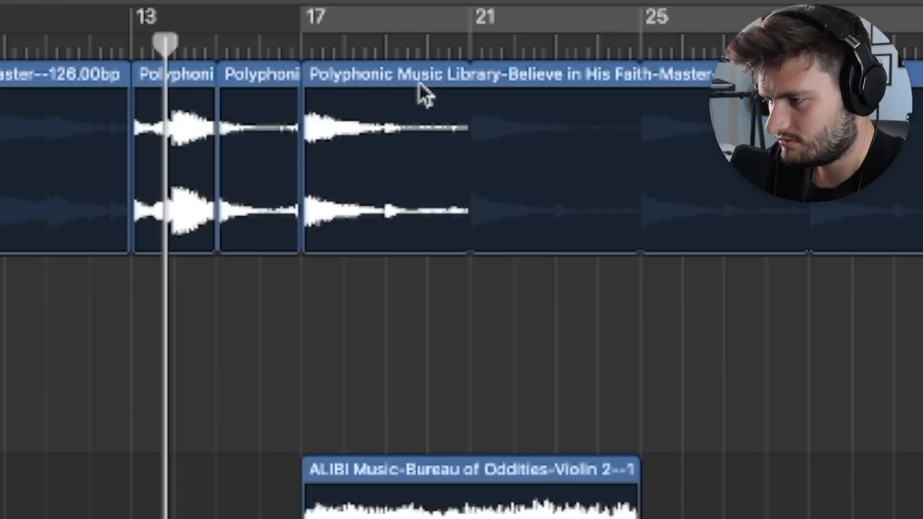
{"action": "left_click_drag", "start_coordinate": [417, 83], "coordinate": [399, 208]}
{"action": "left_click_drag", "start_coordinate": [395, 250], "coordinate": [392, 289]}
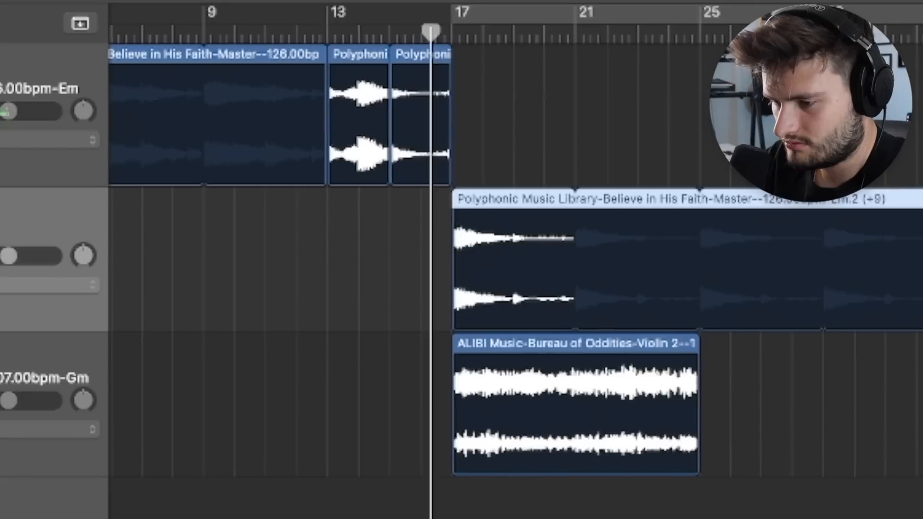
- Adjust the Audio 3 track's volume and lower its ValhallaVintageVerb mix to about 44.7%
{"action": "left_click_drag", "start_coordinate": [2, 255], "coordinate": [0, 256]}
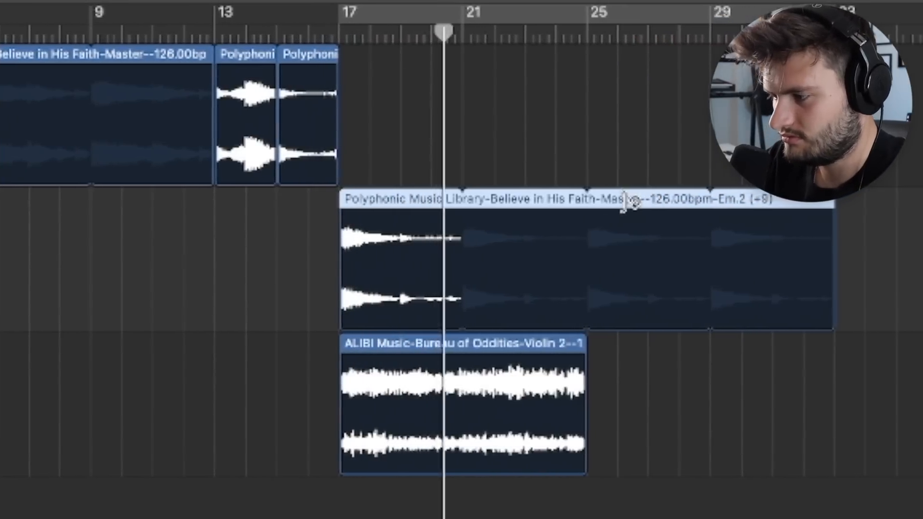
{"action": "left_click_drag", "start_coordinate": [628, 206], "coordinate": [572, 200]}
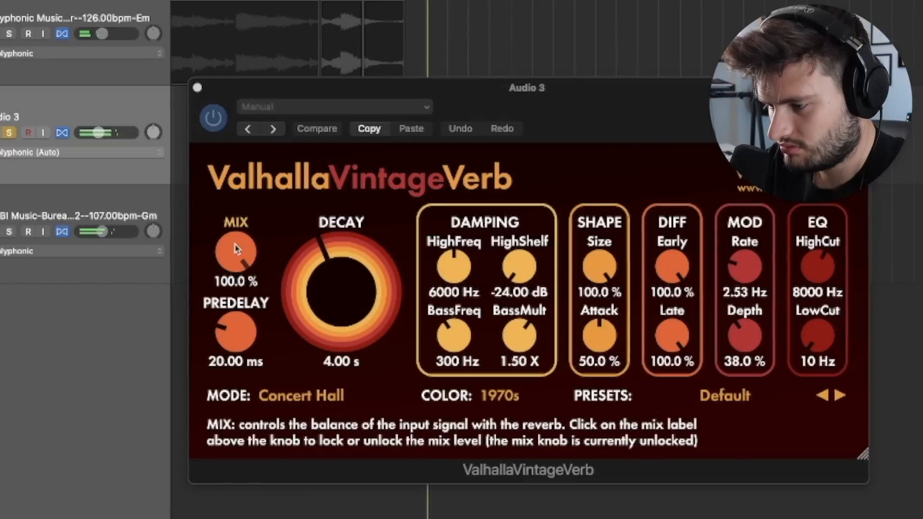
{"action": "left_click_drag", "start_coordinate": [232, 243], "coordinate": [240, 349]}
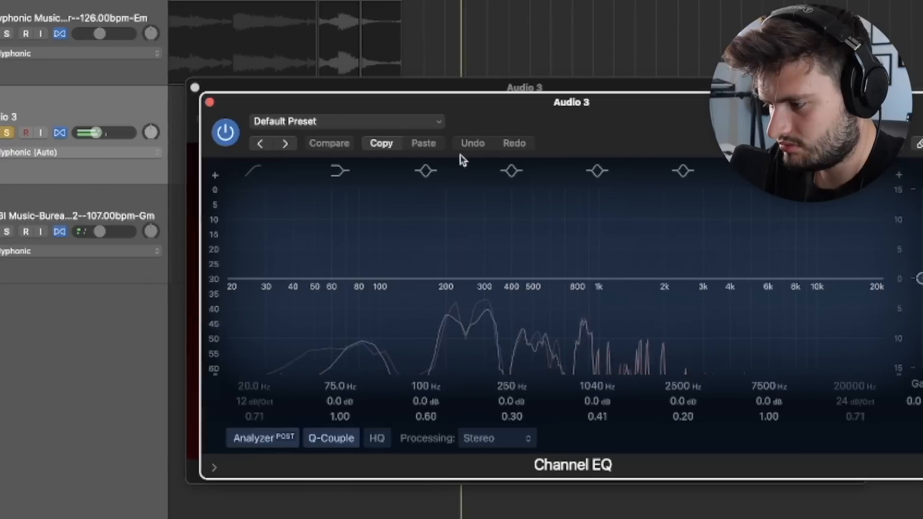
- Shape Audio 3's Channel EQ with a -24 dB cut at 108 Hz, a 4860 Hz high cut and -4.1 dB at 2540 Hz
{"action": "left_click_drag", "start_coordinate": [460, 159], "coordinate": [400, 416]}
{"action": "left_click_drag", "start_coordinate": [860, 298], "coordinate": [722, 298]}
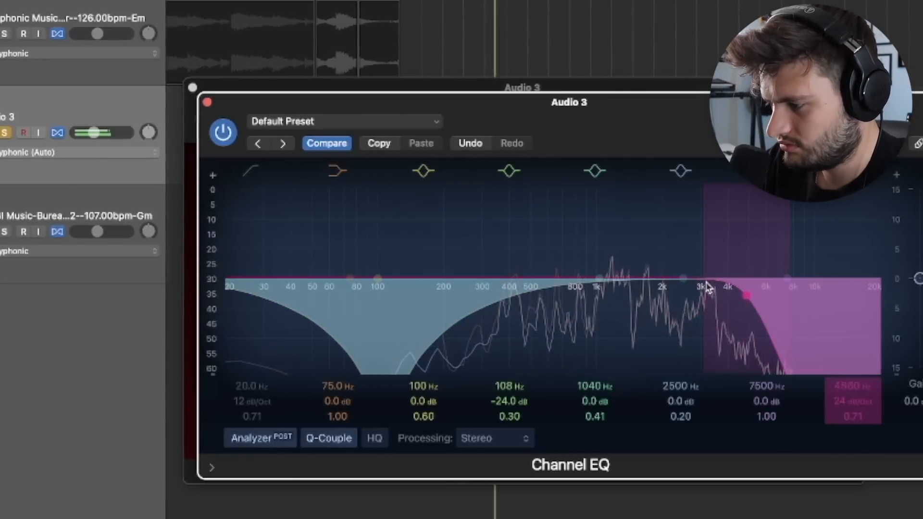
{"action": "left_click_drag", "start_coordinate": [783, 290], "coordinate": [667, 312]}
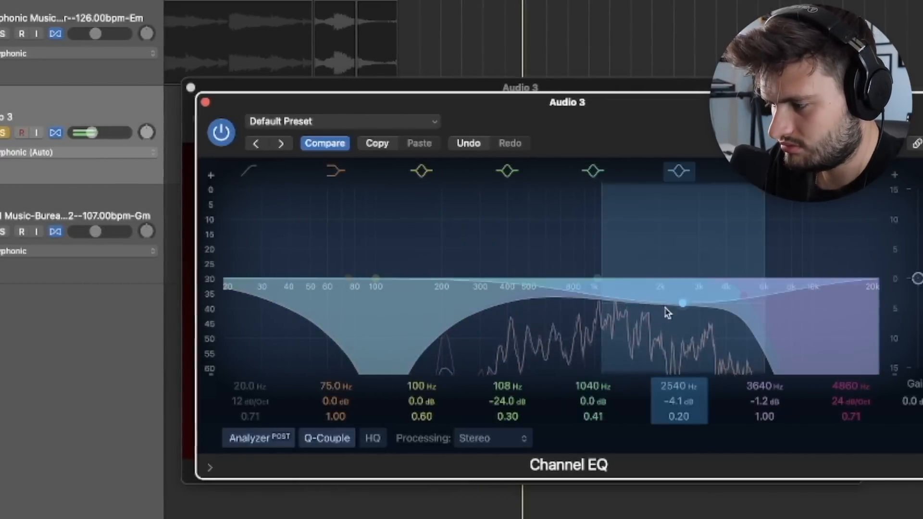
- In FL Studio, move a slice of the 163 BPM KXVI T9C sample earlier on Track 1
{"action": "left_click", "coordinate": [354, 6]}
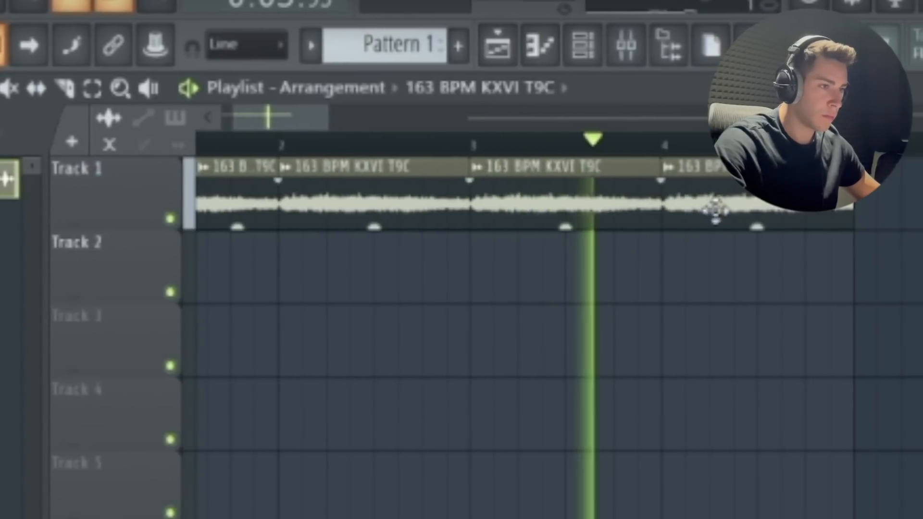
{"action": "scroll", "coordinate": [567, 344], "scroll_direction": "down", "scroll_amount": 3}
{"action": "left_click_drag", "start_coordinate": [614, 207], "coordinate": [481, 208]}
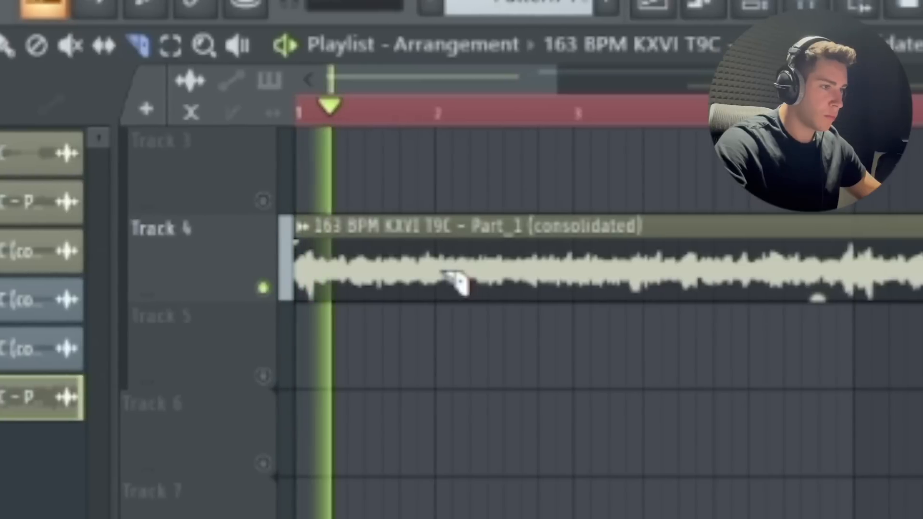
- Slice the consolidated 163 BPM KXVI T9C clip on Track 4 at bars 2, 3 and 4
{"action": "left_click", "coordinate": [428, 279]}
{"action": "left_click", "coordinate": [567, 281]}
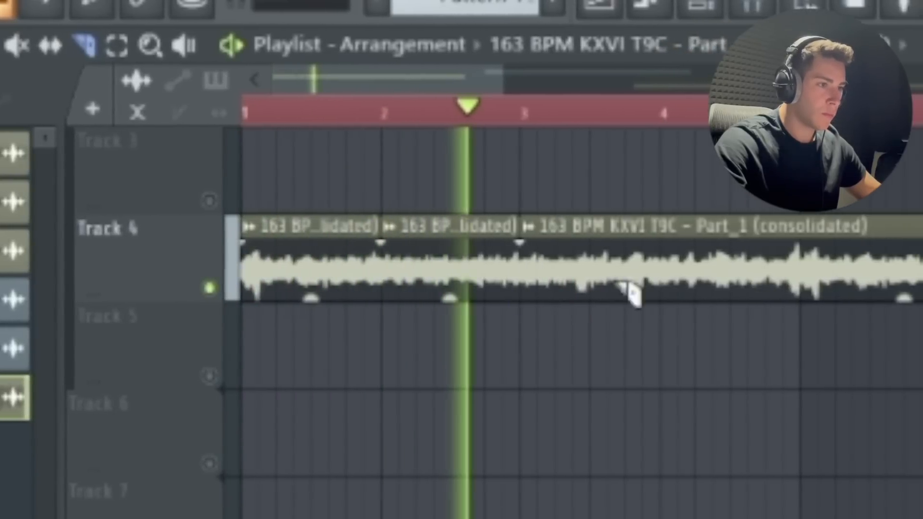
{"action": "left_click", "coordinate": [685, 275]}
{"action": "scroll", "coordinate": [230, 336], "scroll_direction": "down", "scroll_amount": 1}
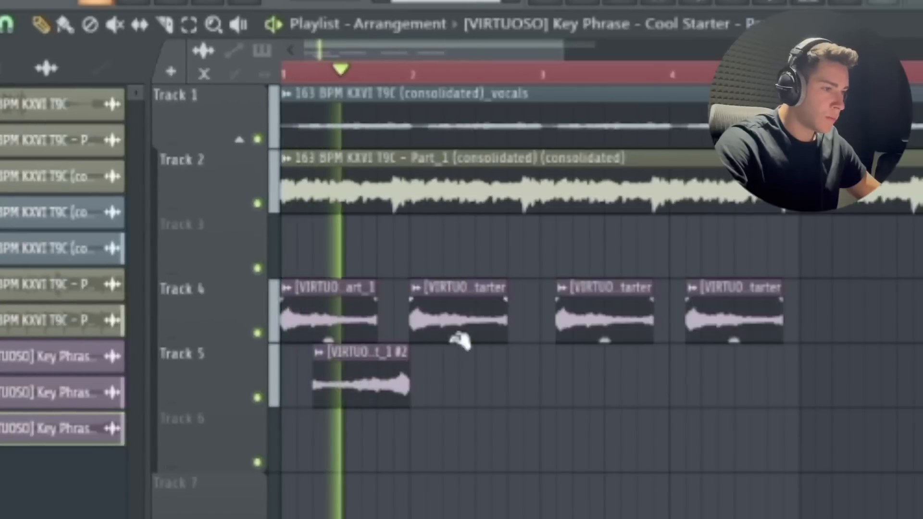
- Delete the last three Key Phrase - Cool Starter clips on Track 4, keeping the one at bar 1
{"action": "right_click", "coordinate": [460, 337]}
{"action": "right_click", "coordinate": [604, 318]}
{"action": "right_click", "coordinate": [726, 307]}
- Repeat the Cool Starter clip pair on Tracks 4 and 5 every bar through bar 4, and copy the block from bar 5 onward
{"action": "left_click_drag", "start_coordinate": [433, 385], "coordinate": [349, 305]}
{"action": "left_click_drag", "start_coordinate": [349, 305], "coordinate": [478, 304]}
{"action": "left_click_drag", "start_coordinate": [558, 385], "coordinate": [361, 307]}
{"action": "left_click_drag", "start_coordinate": [422, 304], "coordinate": [676, 303]}
{"action": "left_click_drag", "start_coordinate": [815, 307], "coordinate": [299, 403]}
{"action": "left_click_drag", "start_coordinate": [310, 299], "coordinate": [828, 290]}
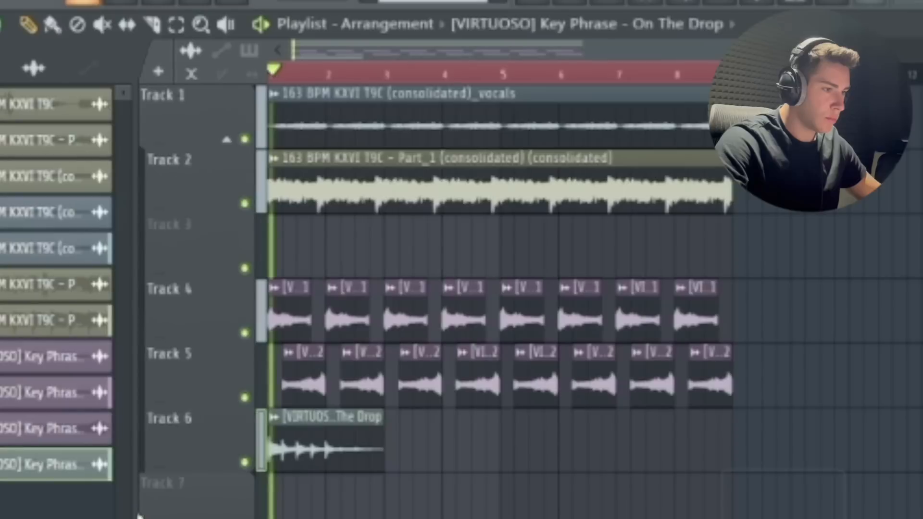
- Duplicate the Key Phrase - On The Drop clip on Track 6 to bar 3
{"action": "scroll", "coordinate": [245, 512], "scroll_direction": "up", "scroll_amount": 3}
{"action": "mouse_move", "coordinate": [330, 455]}
{"action": "left_mouse_down"}
{"action": "mouse_move", "coordinate": [694, 450]}
{"action": "mouse_move", "coordinate": [678, 455]}
{"action": "left_mouse_up"}
{"action": "scroll", "coordinate": [461, 514], "scroll_direction": "down", "scroll_amount": 3}
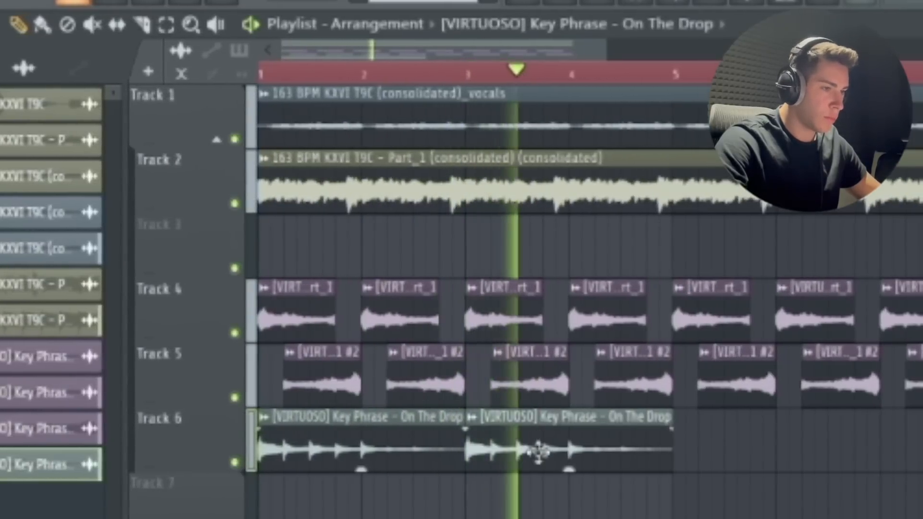
- Copy both On The Drop clips on Track 6 so the phrase continues from bar 5 through bar 8
{"action": "key", "text": "space"}
{"action": "double_click", "coordinate": [539, 452]}
{"action": "key", "text": "Escape"}
{"action": "left_click_drag", "start_coordinate": [713, 467], "coordinate": [336, 442]}
{"action": "mouse_move", "coordinate": [336, 441]}
{"action": "left_mouse_down"}
{"action": "mouse_move", "coordinate": [622, 449]}
{"action": "mouse_move", "coordinate": [744, 440]}
{"action": "left_mouse_up"}
{"action": "key", "text": "ctrl+d"}
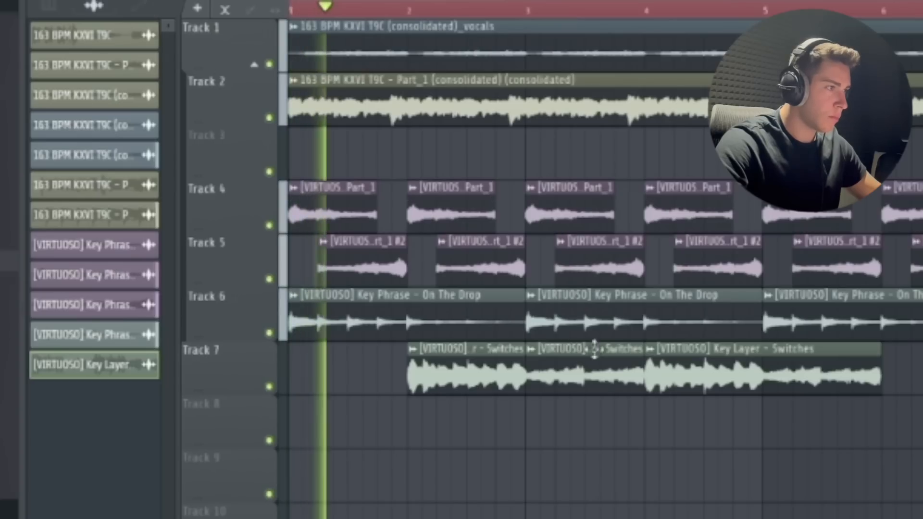
- Copy the two Key Layer - Switches clips at bars 2 and 4 on Track 7 to bars 6 and 8
{"action": "double_click", "coordinate": [713, 371]}
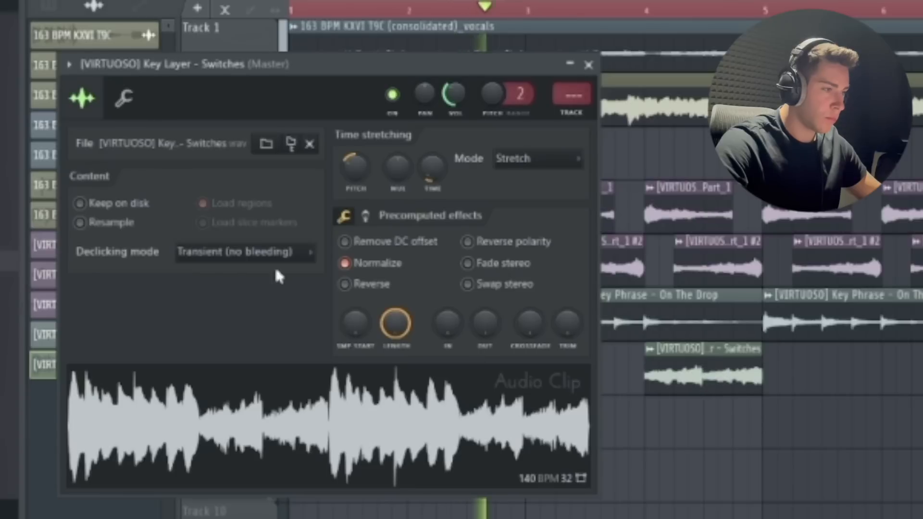
{"action": "left_click", "coordinate": [796, 510]}
{"action": "right_click", "coordinate": [795, 511]}
{"action": "scroll", "coordinate": [677, 456], "scroll_direction": "up", "scroll_amount": 5}
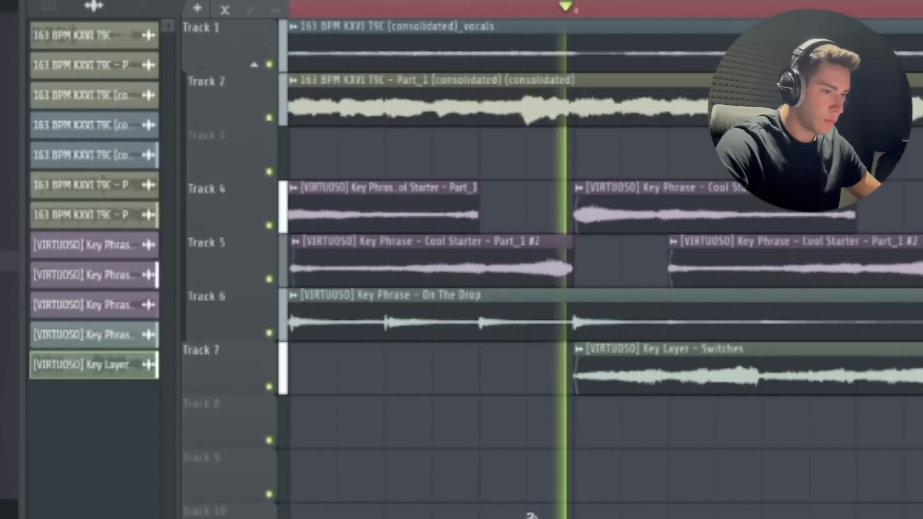
{"action": "scroll", "coordinate": [530, 513], "scroll_direction": "down", "scroll_amount": 5}
{"action": "scroll", "coordinate": [610, 419], "scroll_direction": "down", "scroll_amount": 2}
{"action": "left_click_drag", "start_coordinate": [658, 382], "coordinate": [395, 371]}
{"action": "left_click_drag", "start_coordinate": [420, 365], "coordinate": [773, 365]}
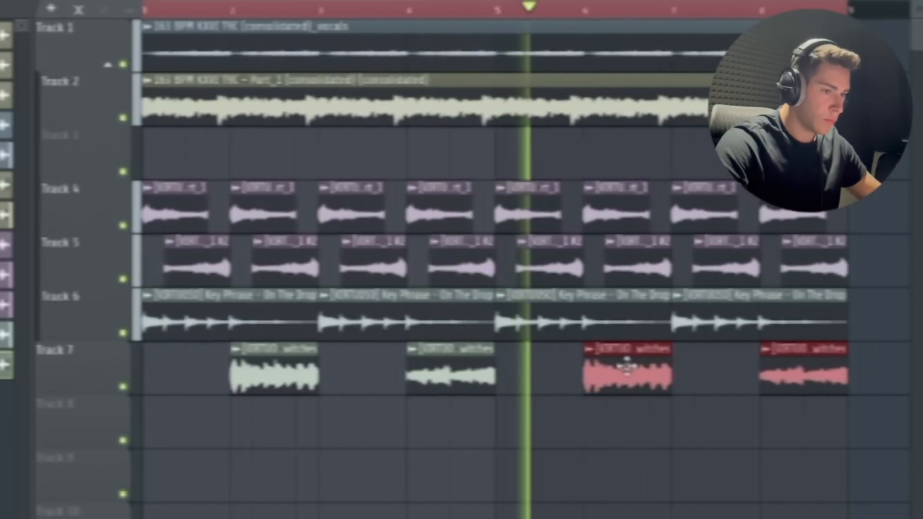
- Replace the Switches clips at bars 4 and 8 on Track 7 with copies of the bar 2 and bar 6 clips
{"action": "left_click_drag", "start_coordinate": [861, 480], "coordinate": [772, 473]}
{"action": "right_click", "coordinate": [447, 375]}
{"action": "right_click", "coordinate": [824, 380]}
{"action": "mouse_move", "coordinate": [683, 365]}
{"action": "left_mouse_down"}
{"action": "mouse_move", "coordinate": [274, 402]}
{"action": "mouse_move", "coordinate": [433, 375]}
{"action": "left_mouse_up"}
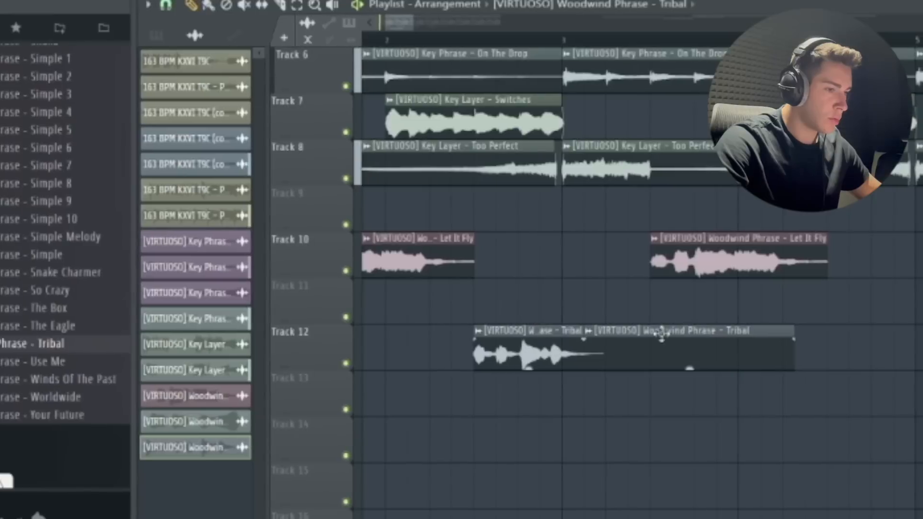
- Duplicate the Woodwind Phrase - Tribal clips along Track 12, and check the clip's settings
{"action": "right_click", "coordinate": [662, 335]}
{"action": "scroll", "coordinate": [615, 365], "scroll_direction": "down", "scroll_amount": 3}
{"action": "mouse_move", "coordinate": [528, 353]}
{"action": "left_mouse_down"}
{"action": "mouse_move", "coordinate": [717, 352]}
{"action": "mouse_move", "coordinate": [464, 353]}
{"action": "mouse_move", "coordinate": [728, 353]}
{"action": "mouse_move", "coordinate": [708, 354]}
{"action": "left_mouse_up"}
{"action": "scroll", "coordinate": [712, 353], "scroll_direction": "down", "scroll_amount": 2}
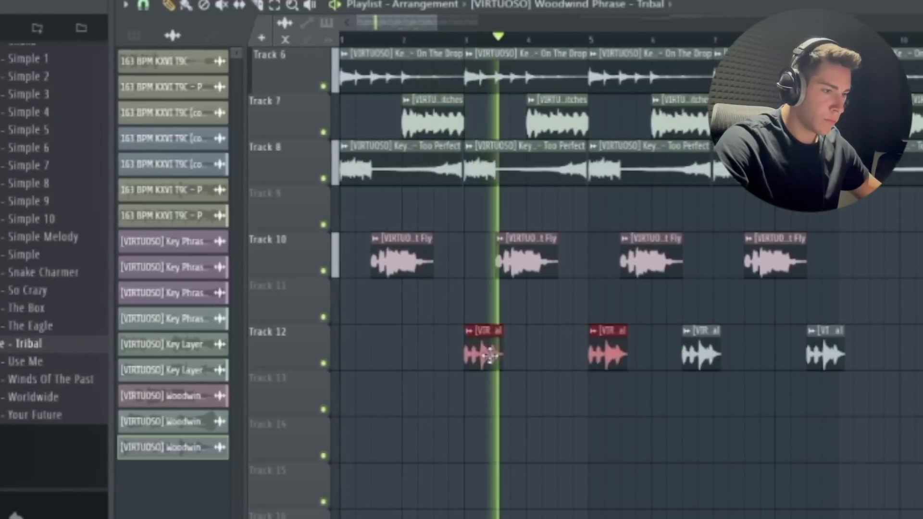
{"action": "double_click", "coordinate": [456, 356]}
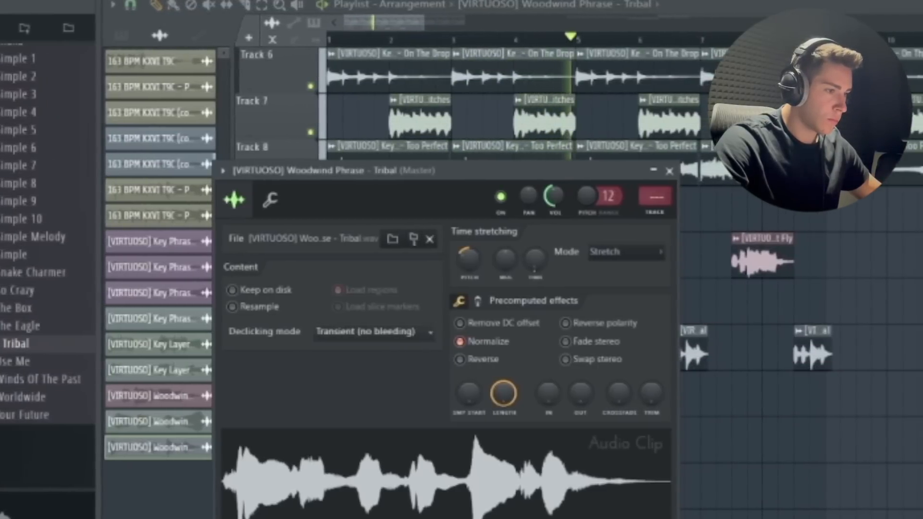
{"action": "left_click", "coordinate": [665, 170]}
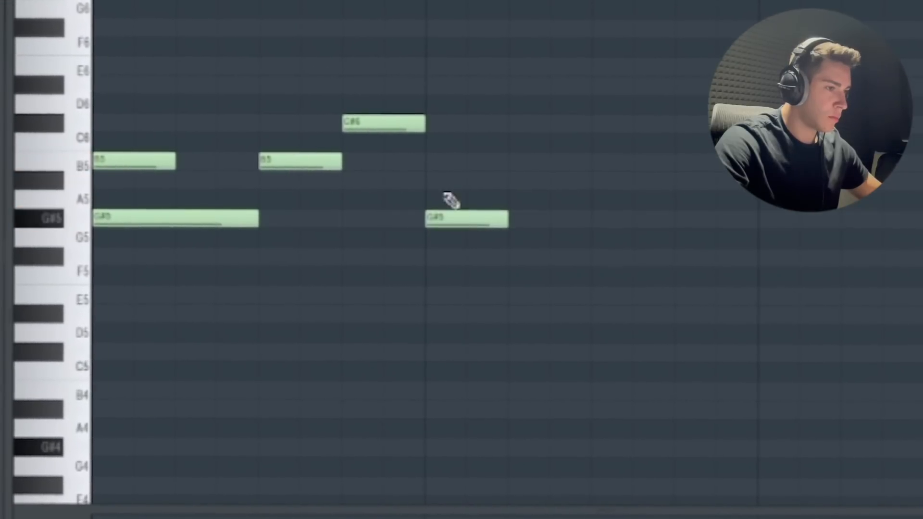
- Add G#5, B5 and C#6 notes to finish the lower part, and add an A#6 and a closing high note to the upper melody
{"action": "left_click", "coordinate": [612, 225]}
{"action": "left_click", "coordinate": [609, 166]}
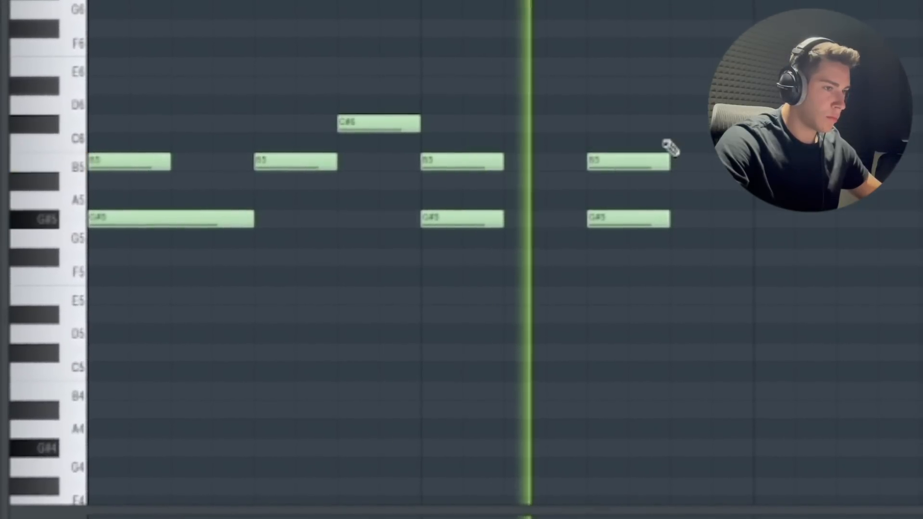
{"action": "left_click", "coordinate": [683, 129]}
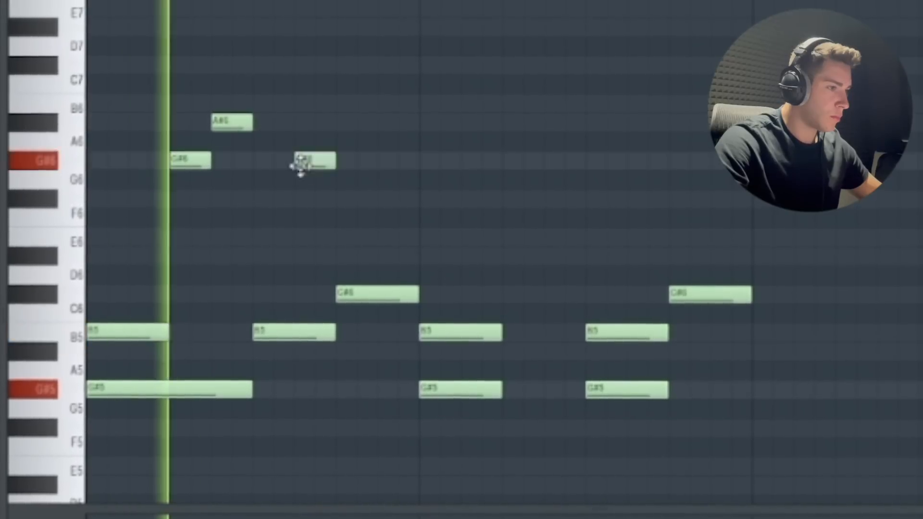
{"action": "left_click", "coordinate": [385, 105]}
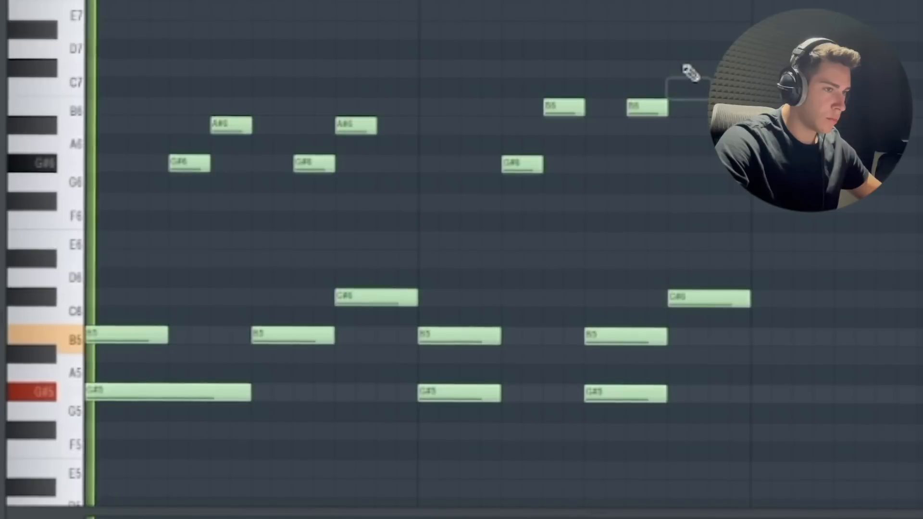
{"action": "left_click", "coordinate": [678, 29]}
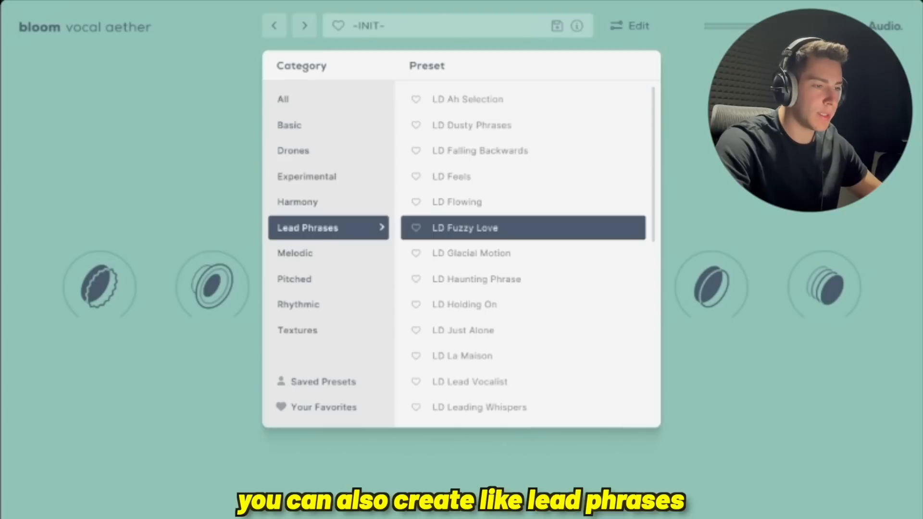
- Browse the Melodic preset category in Bloom Vocal Aether
{"action": "left_click", "coordinate": [328, 254]}
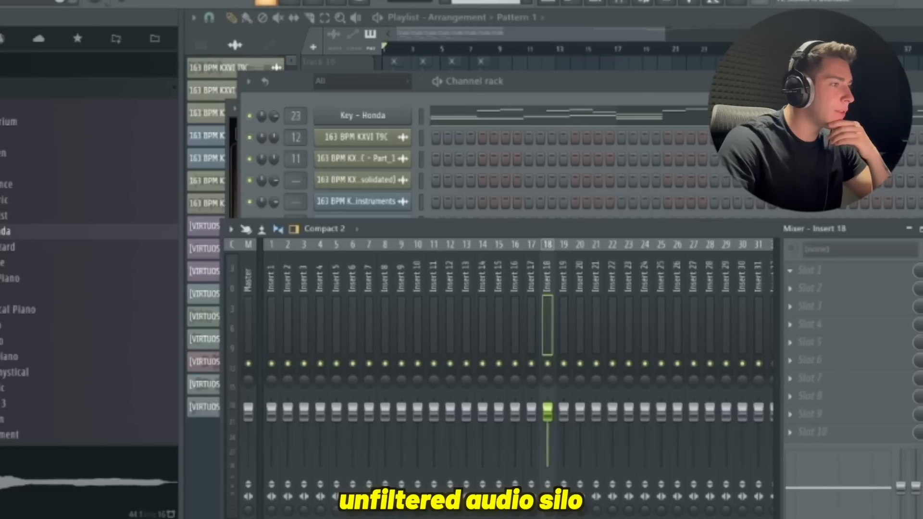
- Load Unfiltered Audio Silo on mixer Insert 18 and reposition its window
{"action": "left_click", "coordinate": [814, 154]}
{"action": "left_click_drag", "start_coordinate": [462, 188], "coordinate": [395, 120]}
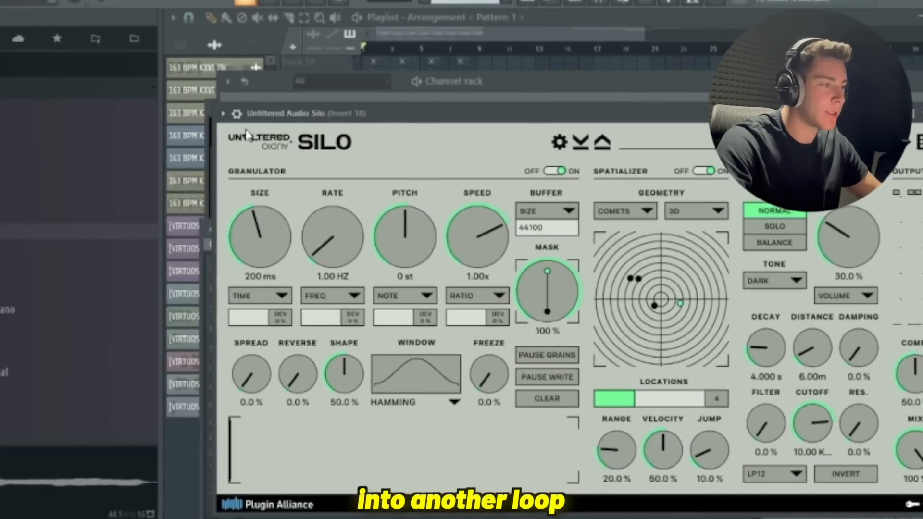
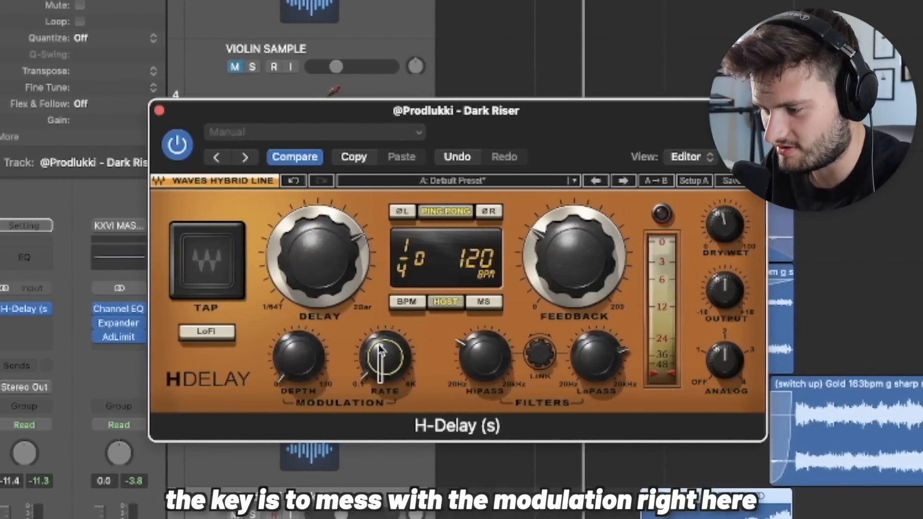
- Adjust the H-Delay modulation rate on the Dark Riser track, and close the Cymatics Deja Vu window on Audio 12
{"action": "left_click_drag", "start_coordinate": [379, 346], "coordinate": [381, 336]}
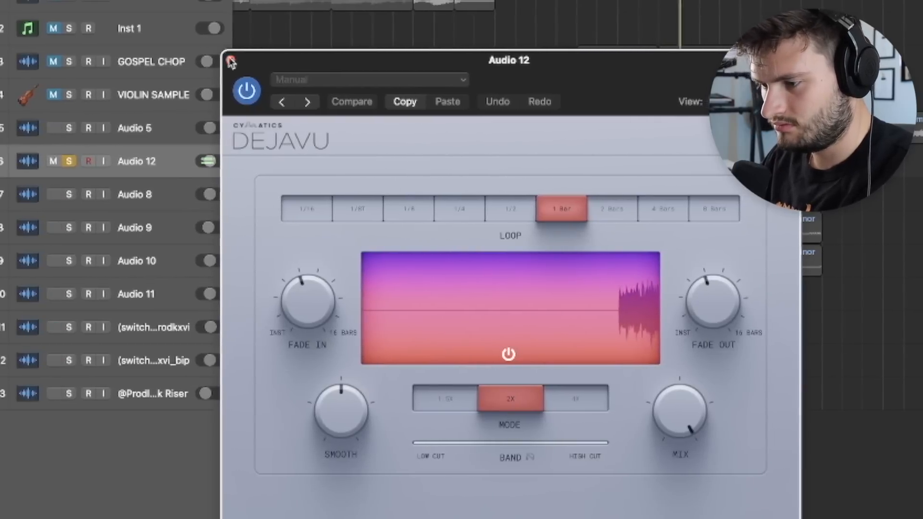
{"action": "left_click", "coordinate": [231, 61]}
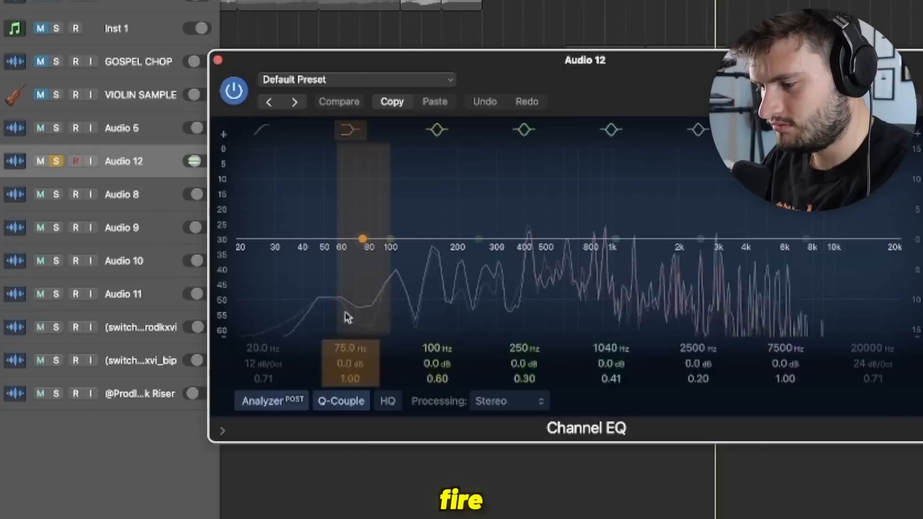
- Cut Audio 12 by 10.3 dB at 161 Hz with a Q of 0.60 in Channel EQ, and close the EQ
{"action": "left_click_drag", "start_coordinate": [347, 315], "coordinate": [431, 241]}
{"action": "left_click_drag", "start_coordinate": [433, 141], "coordinate": [433, 301]}
{"action": "left_click_drag", "start_coordinate": [454, 229], "coordinate": [428, 270]}
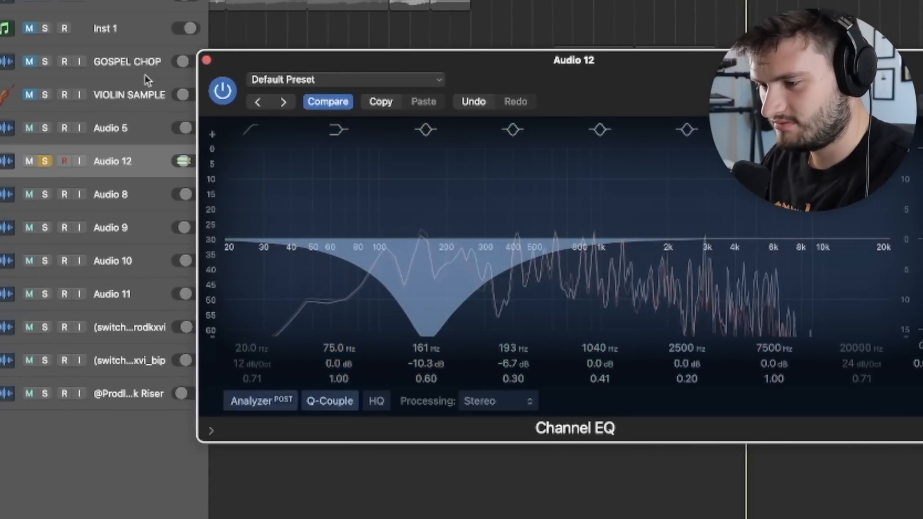
{"action": "left_click", "coordinate": [205, 61]}
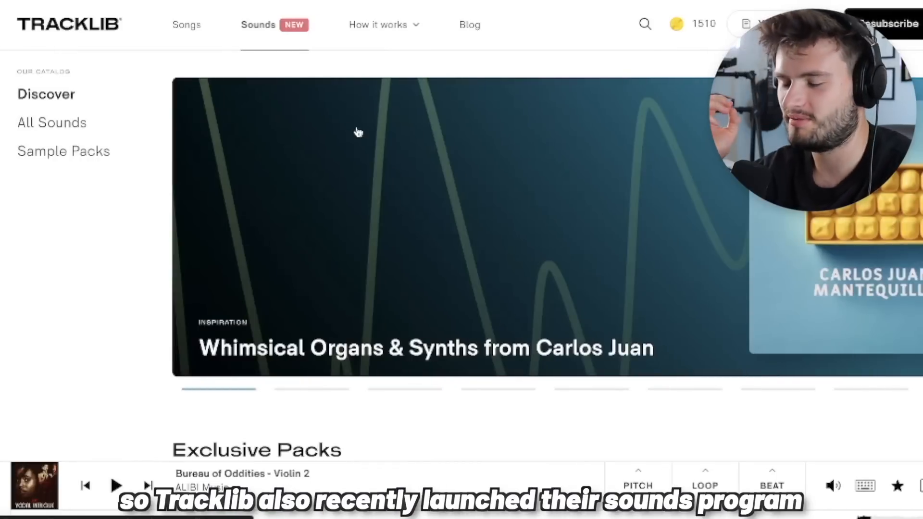
- Look through the exclusive, popular and newly added sample packs and the featured labels on Tracklib's Sounds page
{"action": "scroll", "coordinate": [238, 72], "scroll_direction": "down", "scroll_amount": 15}
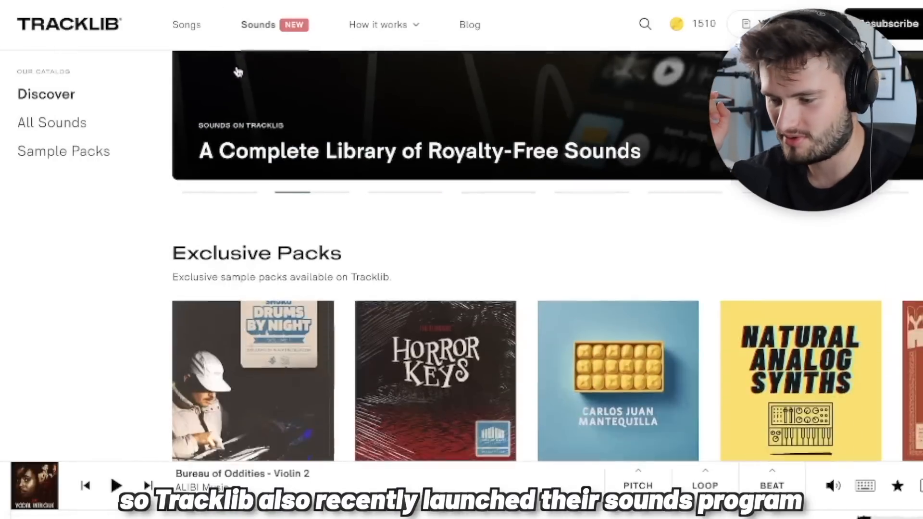
{"action": "scroll", "coordinate": [238, 72], "scroll_direction": "down", "scroll_amount": 3}
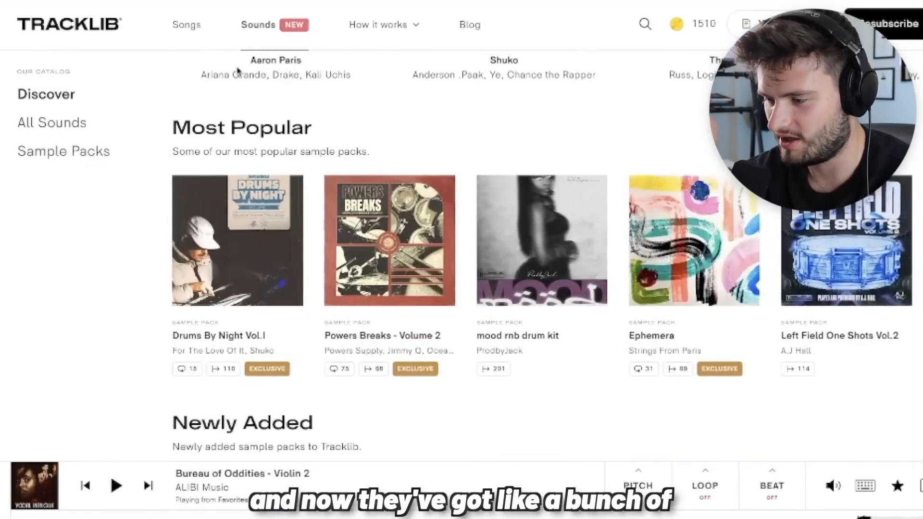
{"action": "scroll", "coordinate": [388, 406], "scroll_direction": "down", "scroll_amount": 4}
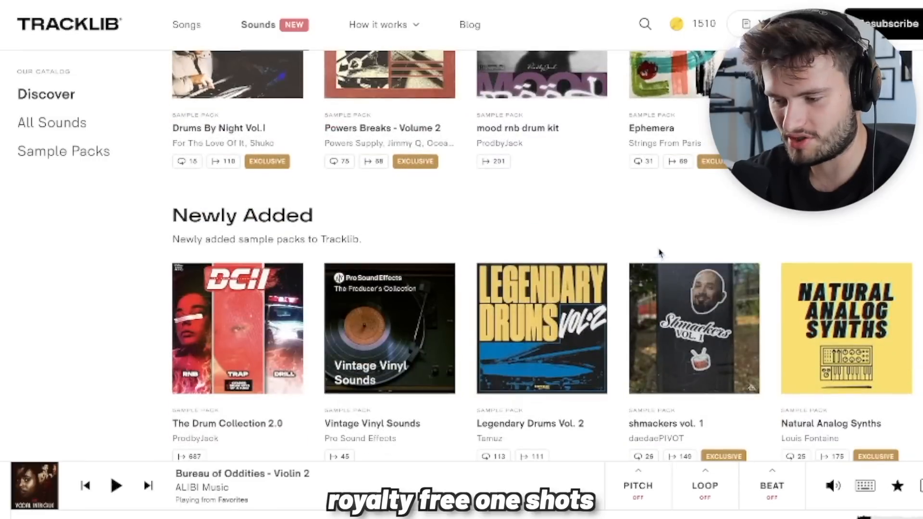
{"action": "scroll", "coordinate": [664, 257], "scroll_direction": "down", "scroll_amount": 2}
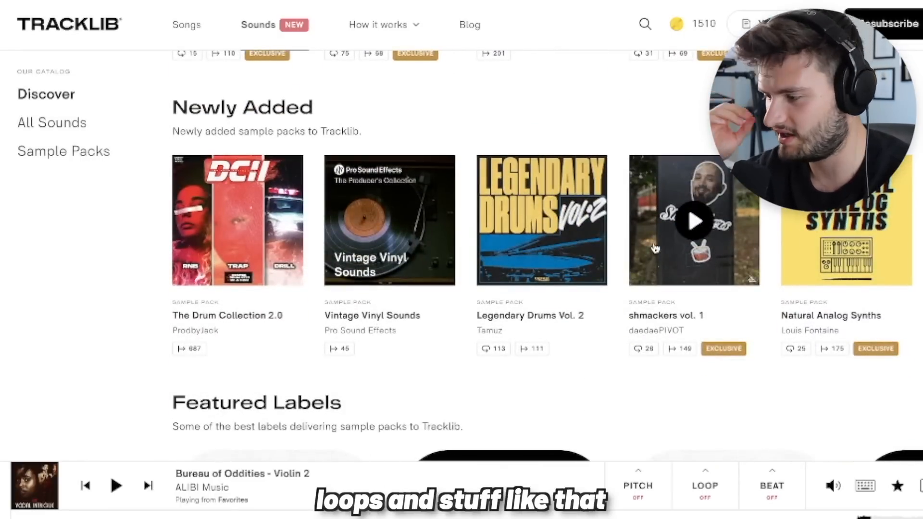
{"action": "scroll", "coordinate": [655, 248], "scroll_direction": "down", "scroll_amount": 1}
{"action": "scroll", "coordinate": [282, 189], "scroll_direction": "down", "scroll_amount": 3}
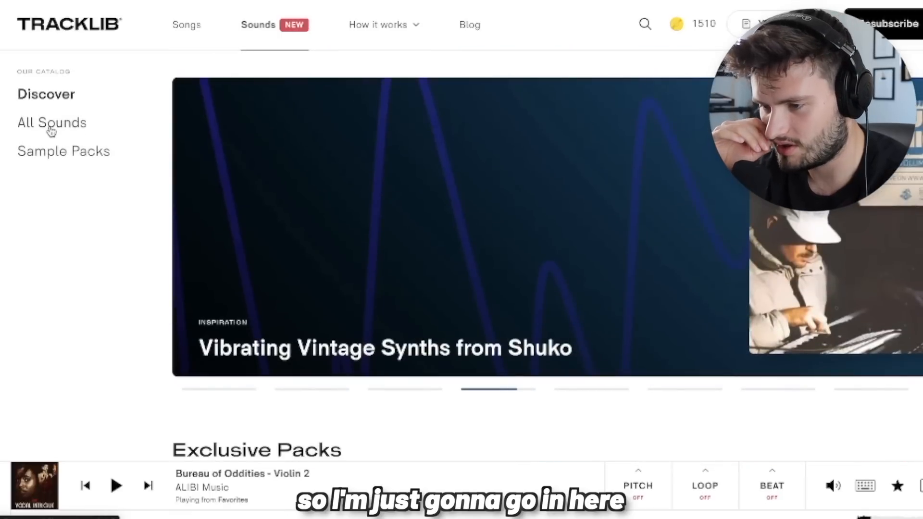
- Open the All Sounds catalogue and audition bass one-shots, including the Essential Stash Vol. 1 and Analog_My Crazy Thing samples
{"action": "left_click", "coordinate": [51, 124]}
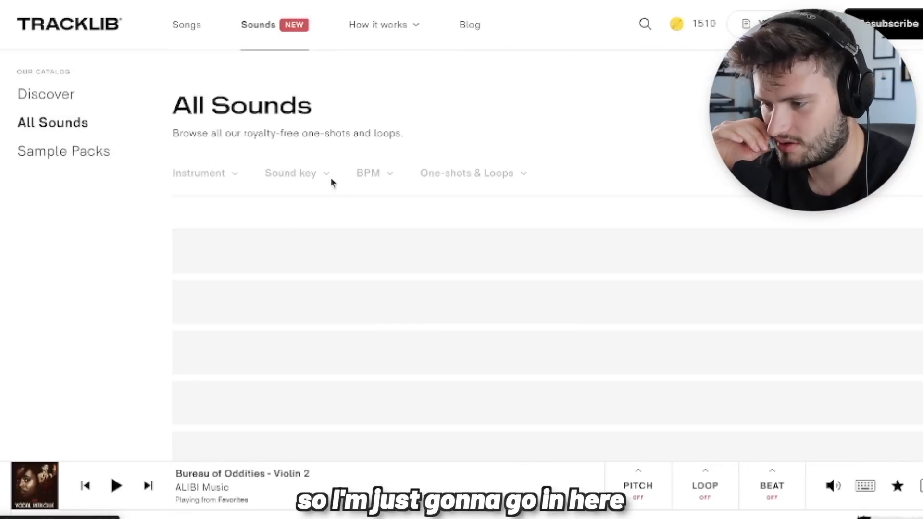
{"action": "scroll", "coordinate": [686, 128], "scroll_direction": "down", "scroll_amount": 1}
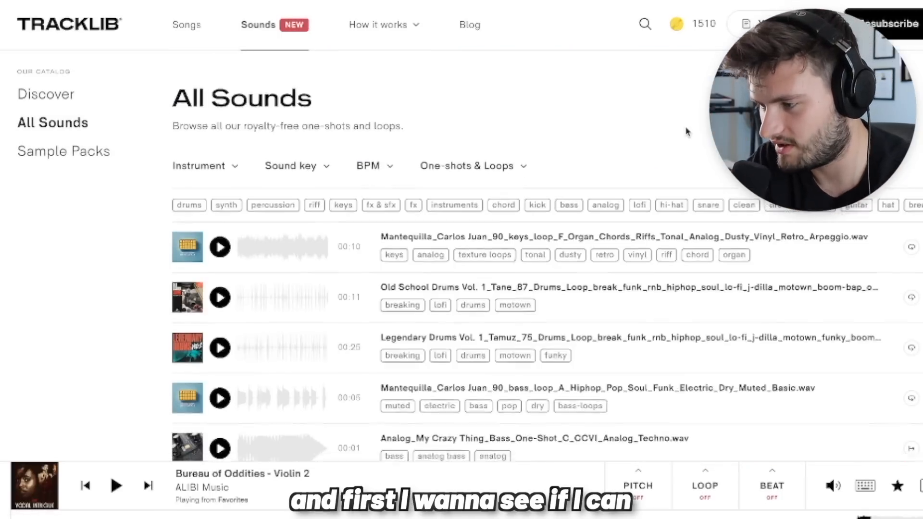
{"action": "left_click", "coordinate": [198, 139]}
{"action": "left_click", "coordinate": [146, 309]}
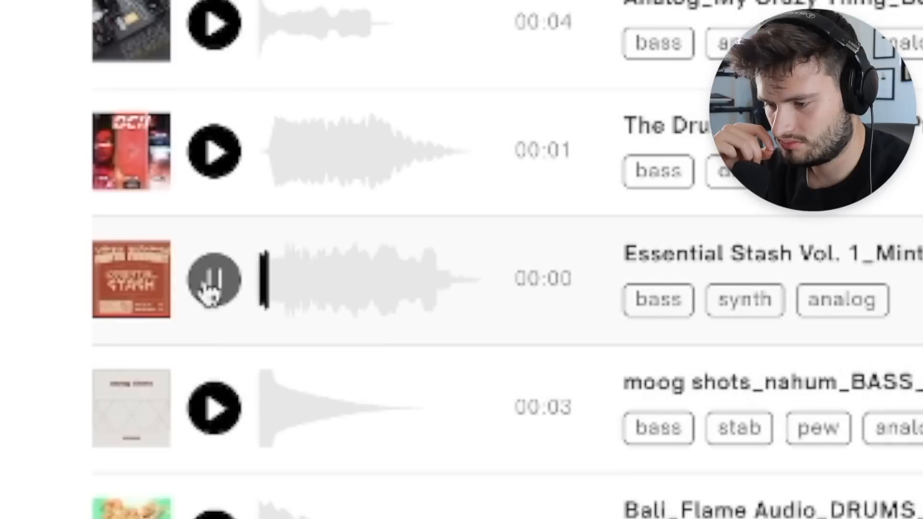
{"action": "scroll", "coordinate": [144, 278], "scroll_direction": "down", "scroll_amount": 2}
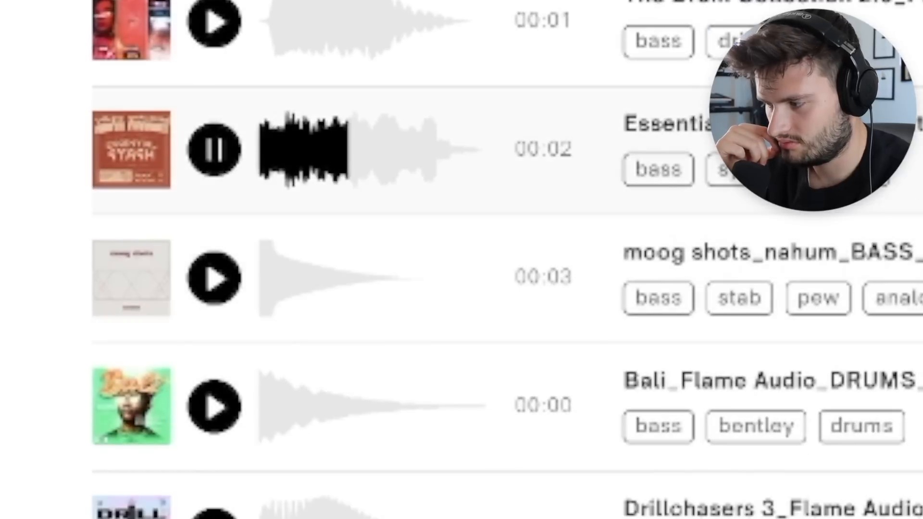
{"action": "left_click", "coordinate": [136, 398]}
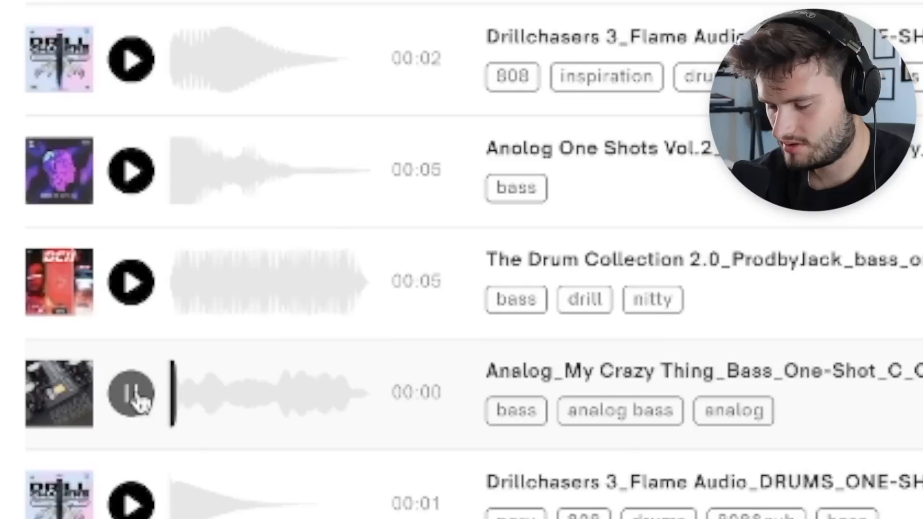
{"action": "scroll", "coordinate": [139, 401], "scroll_direction": "down", "scroll_amount": 3}
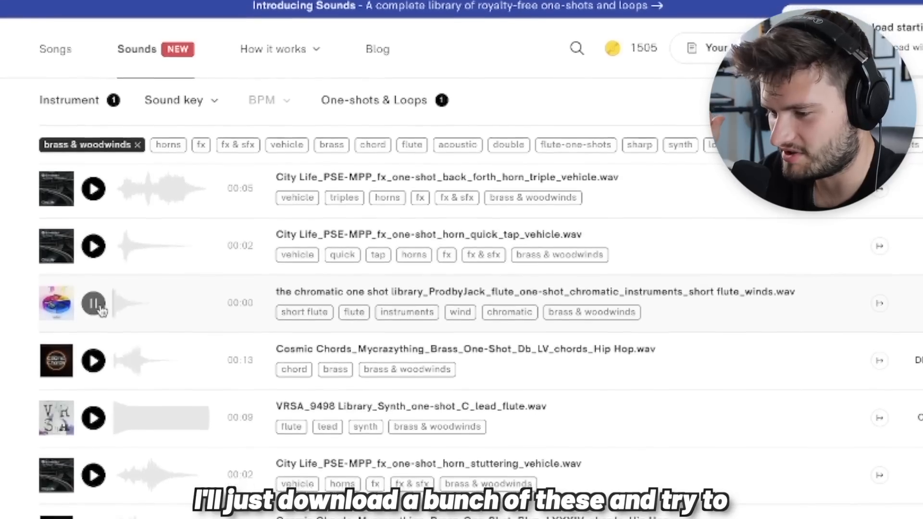
- Audition several brass and woodwind one-shots, including the short flute and the City Life stuttering horn
{"action": "left_click", "coordinate": [93, 307]}
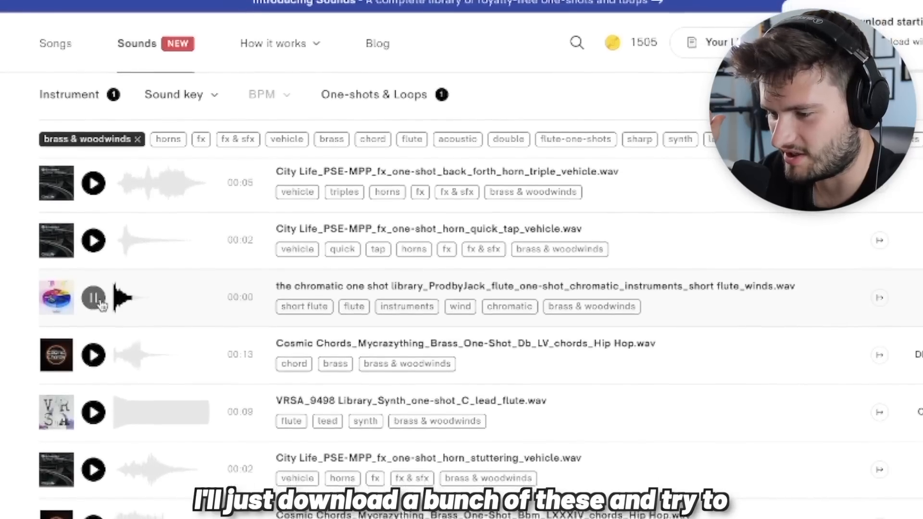
{"action": "left_click", "coordinate": [96, 468]}
{"action": "scroll", "coordinate": [96, 462], "scroll_direction": "down", "scroll_amount": 2}
{"action": "left_click", "coordinate": [96, 410]}
{"action": "left_click", "coordinate": [94, 161]}
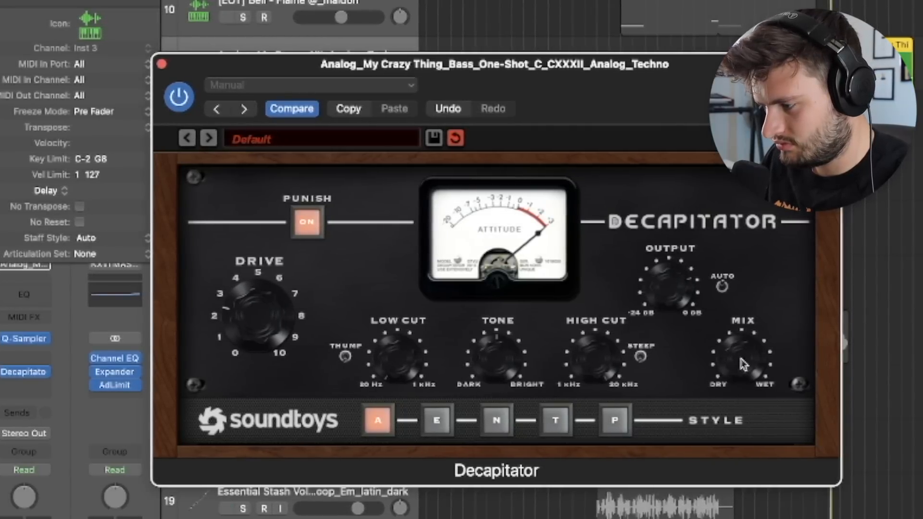
- In Logic Pro, add BABY Audio Magic Switch after Decapitator on the Analog_My Crazy Thing bass track, and close both plug-in windows
{"action": "left_click", "coordinate": [19, 385]}
{"action": "mouse_move", "coordinate": [53, 517]}
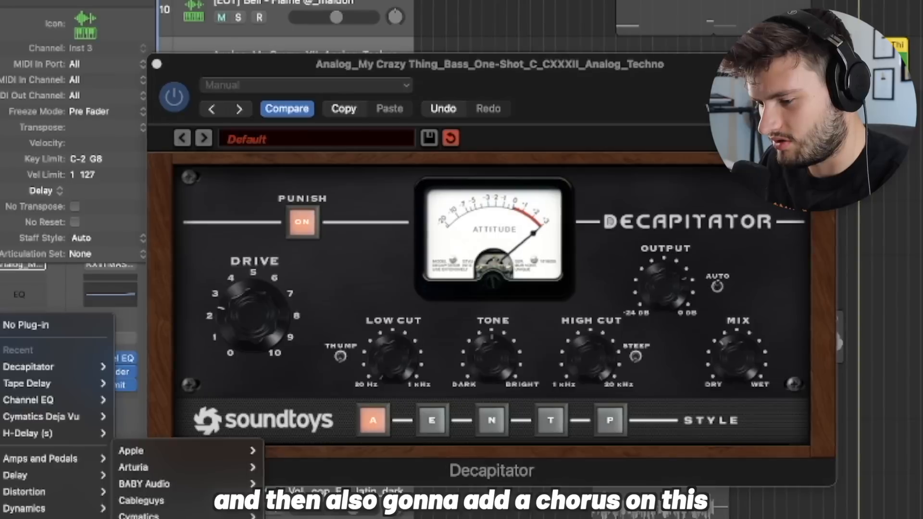
{"action": "mouse_move", "coordinate": [144, 483]}
{"action": "left_click", "coordinate": [383, 516]}
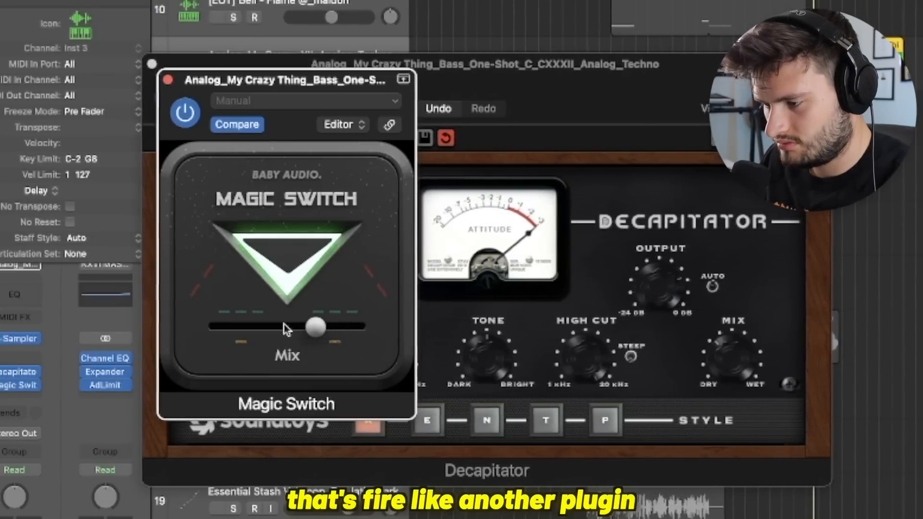
{"action": "left_click", "coordinate": [166, 79]}
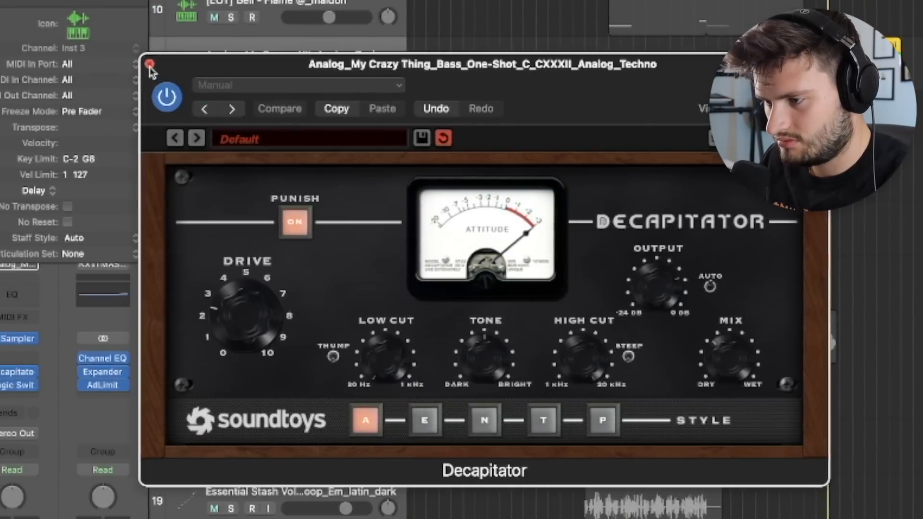
{"action": "left_click", "coordinate": [149, 64]}
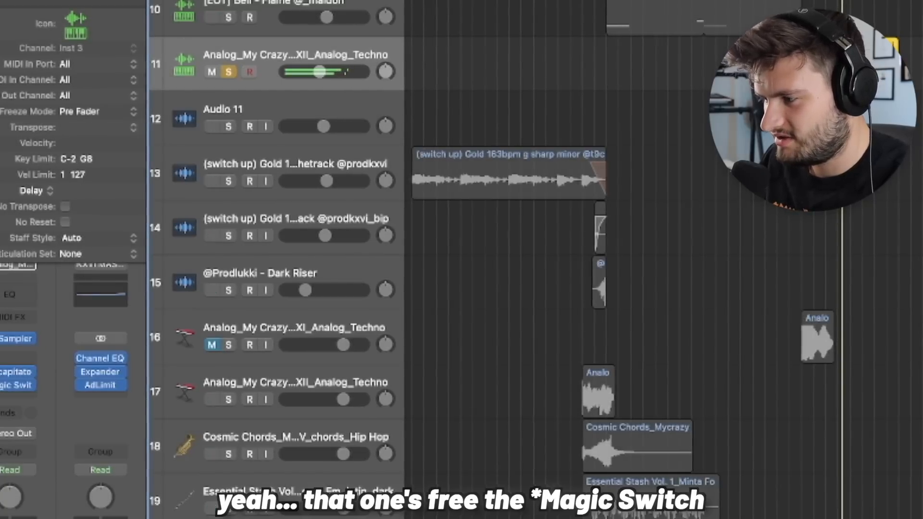
{"action": "left_click", "coordinate": [7, 385]}
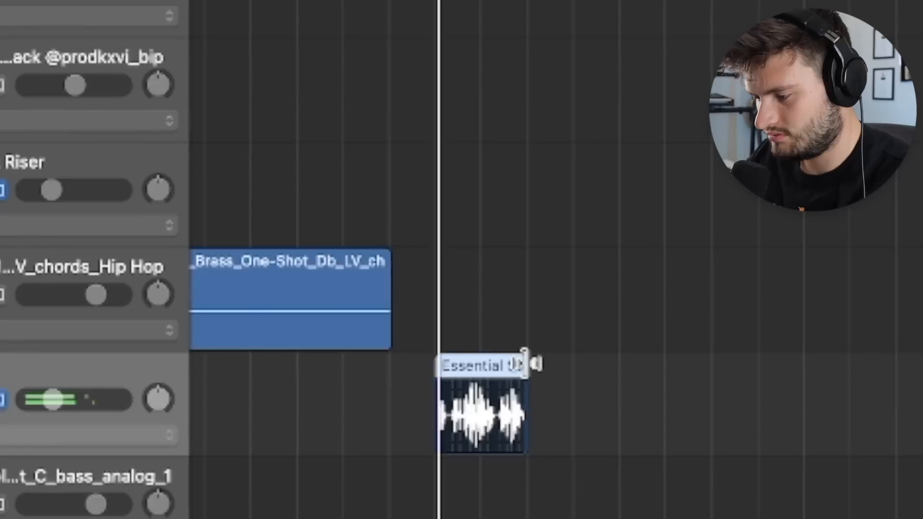
- Extend the end of the Essential Stash clip on the timeline
{"action": "left_click_drag", "start_coordinate": [516, 439], "coordinate": [608, 439]}
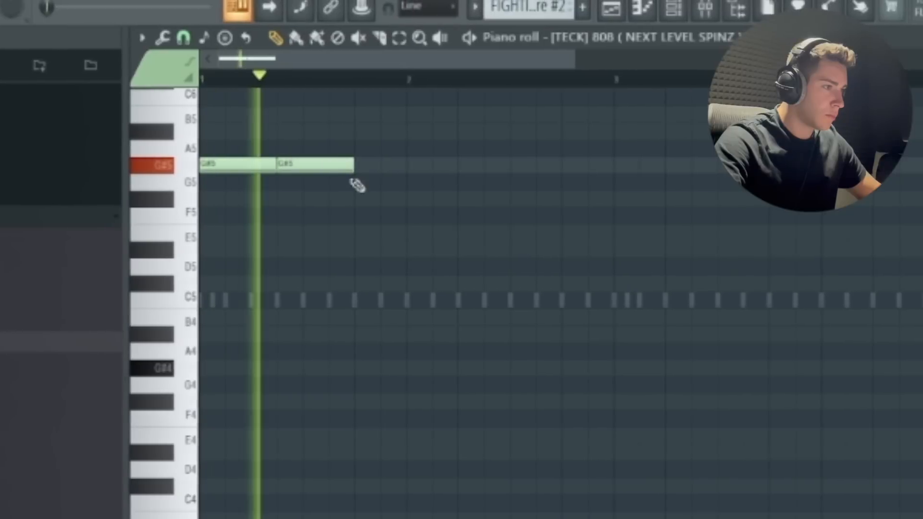
- In FL Studio's 808 piano roll, add a third and a fourth G#5 note, lengthening the third to twice its original length
{"action": "left_click", "coordinate": [371, 180]}
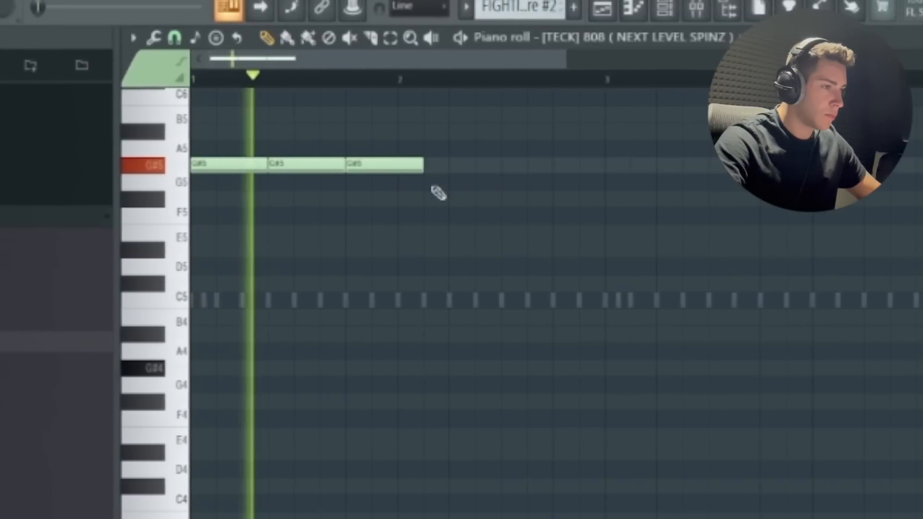
{"action": "left_click_drag", "start_coordinate": [425, 165], "coordinate": [502, 166]}
{"action": "left_click", "coordinate": [527, 166]}
{"action": "key", "text": "space"}
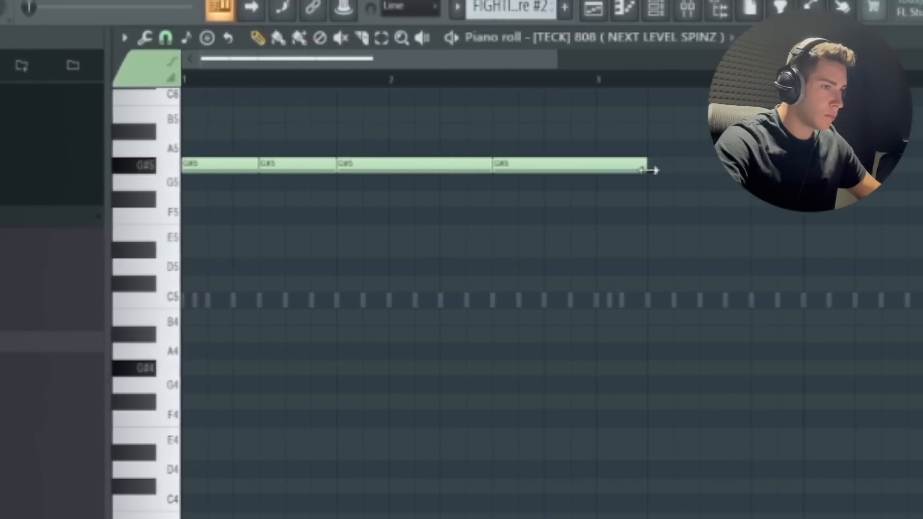
- Duplicate the G#5 phrase from bar 3 onward, and raise the final note before bar 5 to A5
{"action": "scroll", "coordinate": [345, 245], "scroll_direction": "down", "scroll_amount": 3}
{"action": "scroll", "coordinate": [360, 251], "scroll_direction": "up", "scroll_amount": 1}
{"action": "key", "text": "ctrl+a"}
{"action": "key", "text": "ctrl+b"}
{"action": "scroll", "coordinate": [413, 248], "scroll_direction": "up", "scroll_amount": 3}
{"action": "left_click", "coordinate": [558, 268]}
{"action": "right_click", "coordinate": [558, 268]}
{"action": "left_click_drag", "start_coordinate": [560, 218], "coordinate": [562, 201]}
{"action": "key", "text": "space"}
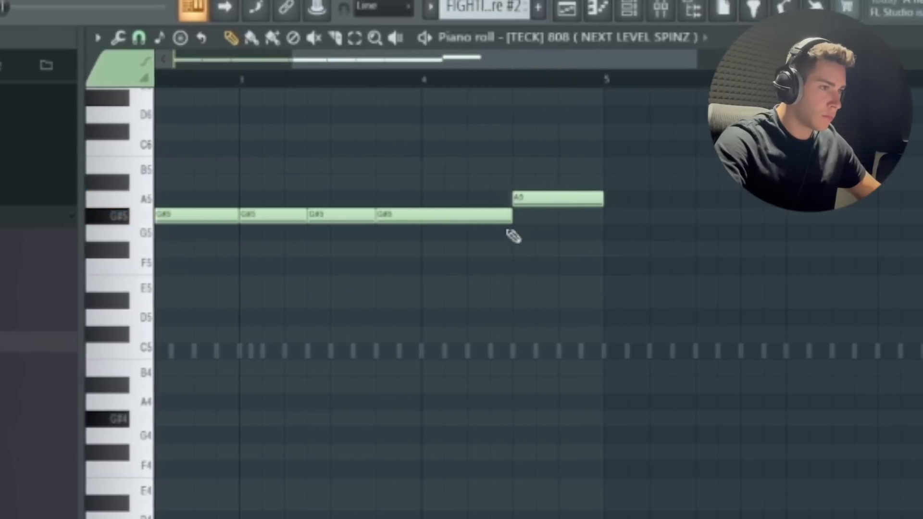
- Delete the G#5 note just before bar 3, and duplicate the four-bar 808 pattern into bars 5 to 8
{"action": "key", "text": "space"}
{"action": "scroll", "coordinate": [452, 246], "scroll_direction": "down", "scroll_amount": 1}
{"action": "left_click", "coordinate": [460, 217]}
{"action": "right_click", "coordinate": [451, 222]}
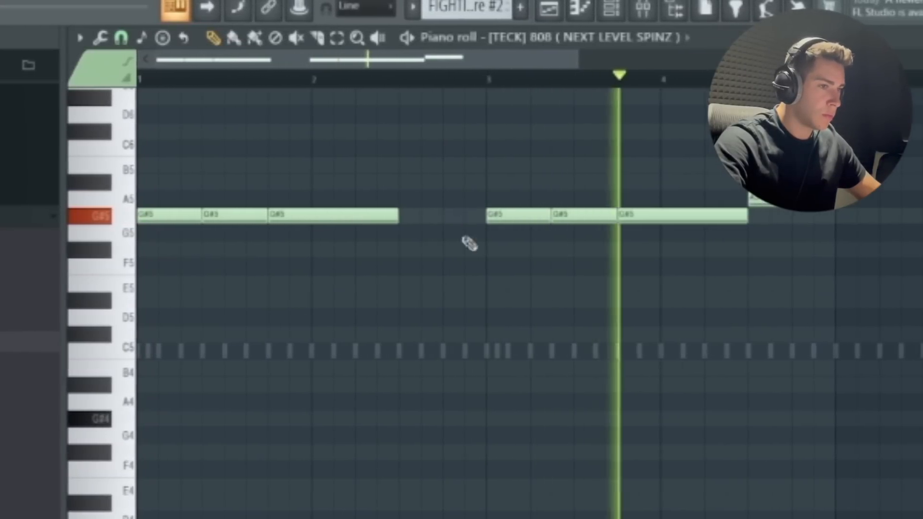
{"action": "scroll", "coordinate": [418, 235], "scroll_direction": "down", "scroll_amount": 2}
{"action": "key", "text": "ctrl+b"}
{"action": "scroll", "coordinate": [404, 223], "scroll_direction": "down", "scroll_amount": 2}
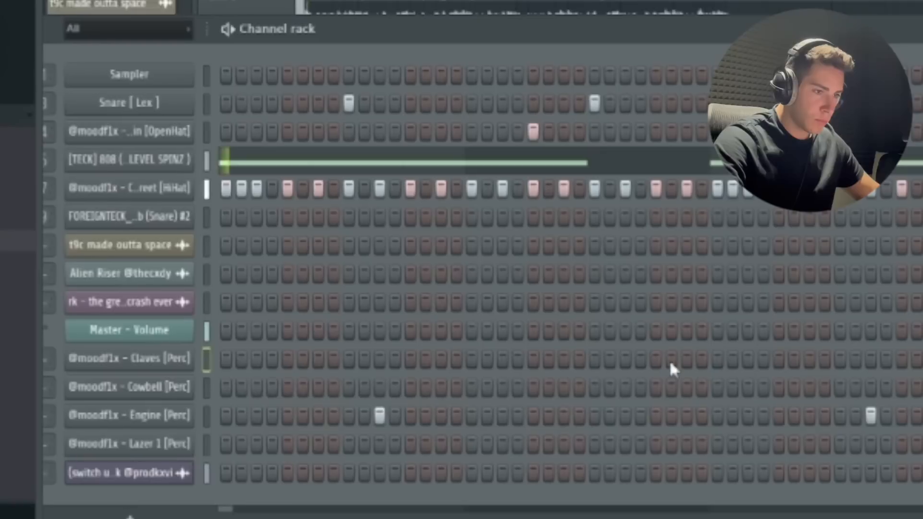
- Add two steps shortly before bar 3 and further steps near the end of the same drum channel in the step sequencer
{"action": "left_click", "coordinate": [643, 359]}
{"action": "left_click", "coordinate": [675, 358]}
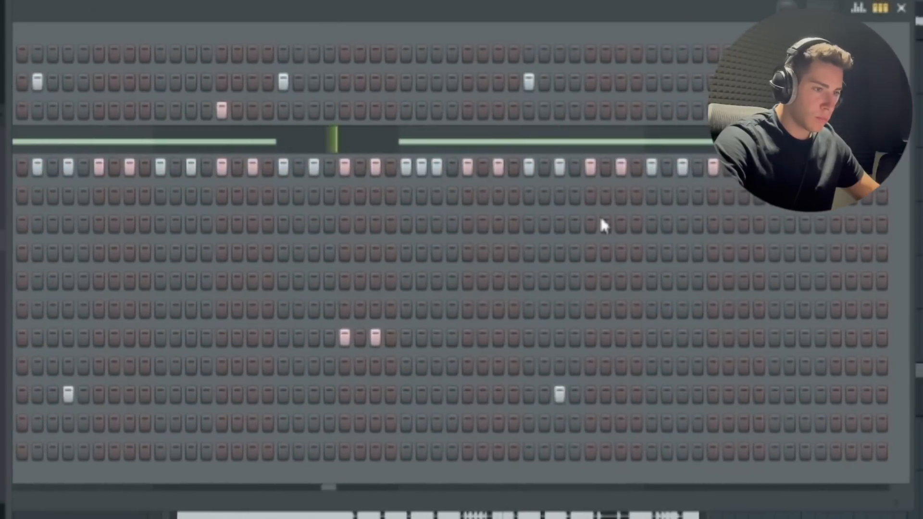
{"action": "left_click", "coordinate": [799, 338]}
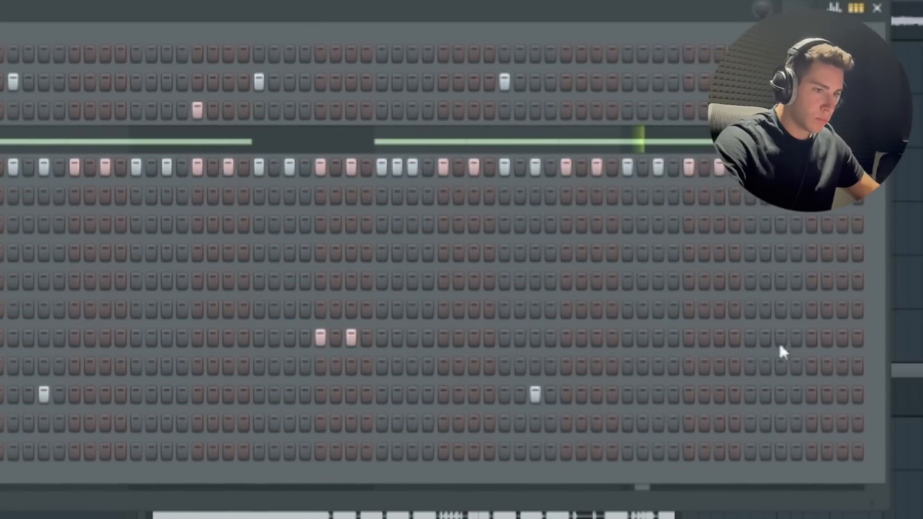
{"action": "left_click_drag", "start_coordinate": [805, 342], "coordinate": [832, 343]}
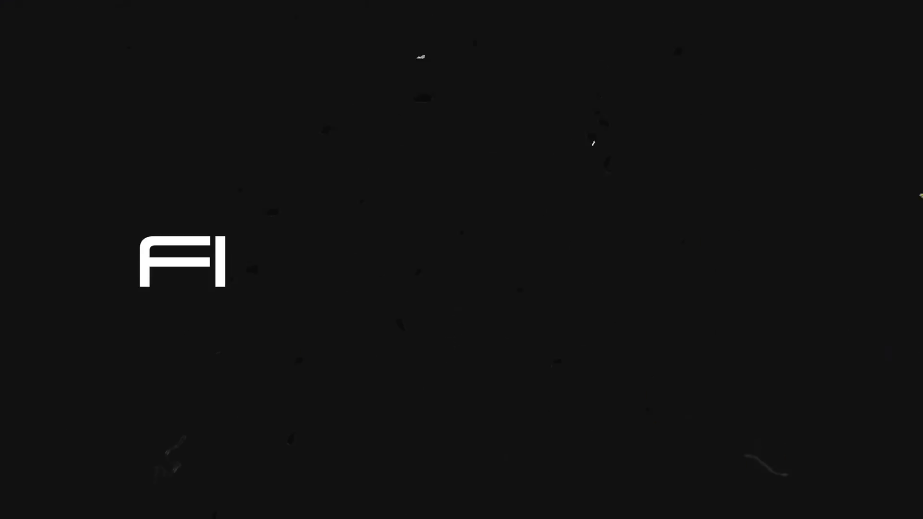